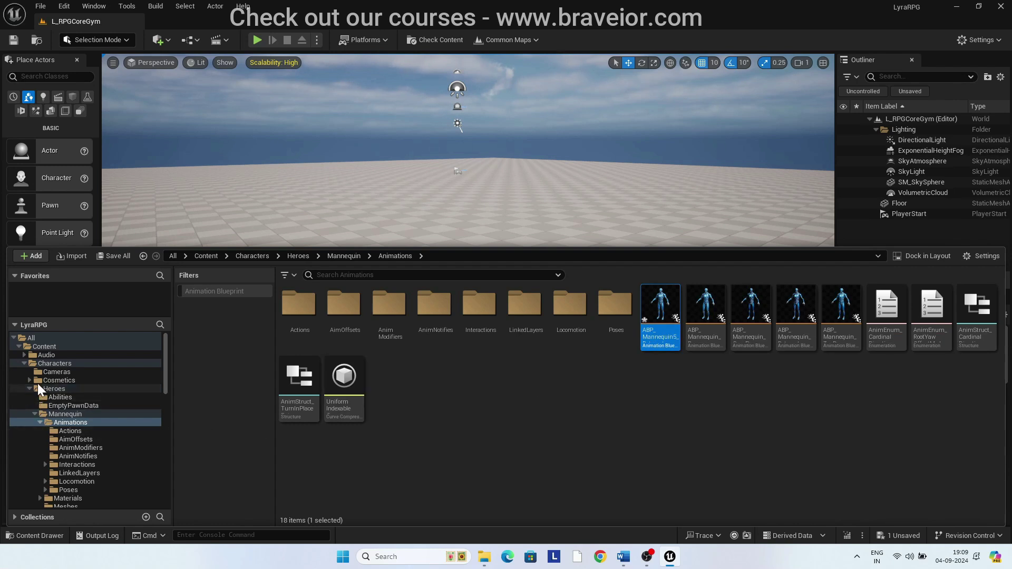
Move the ABP_Mannequin5_Retarget_Female_Countess animation blueprint into Characters/Cosmetics/Countess/AutoRetargeting and show that folder.
click(29, 380)
click(34, 388)
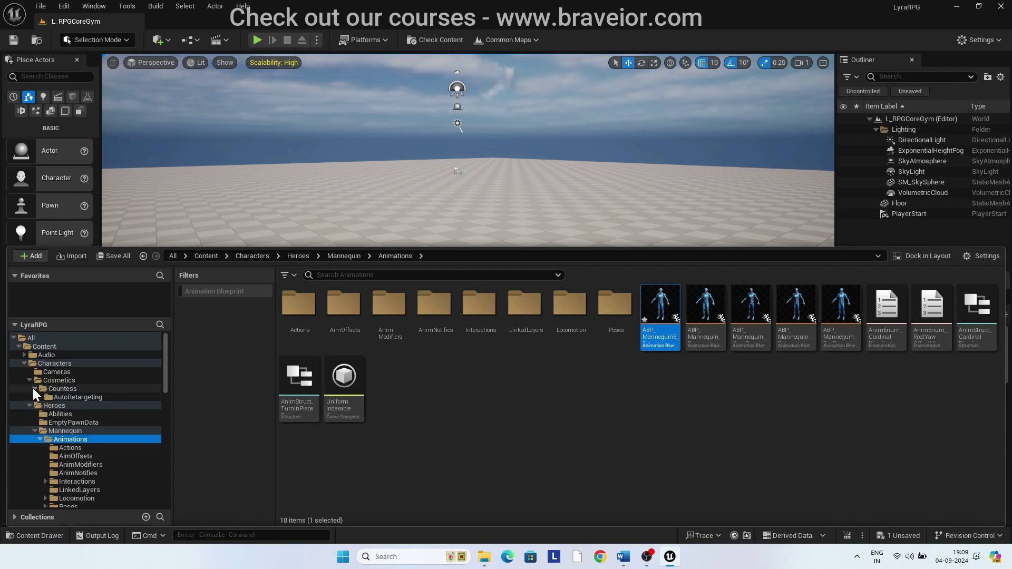
drag(663, 305, 91, 398)
click(106, 420)
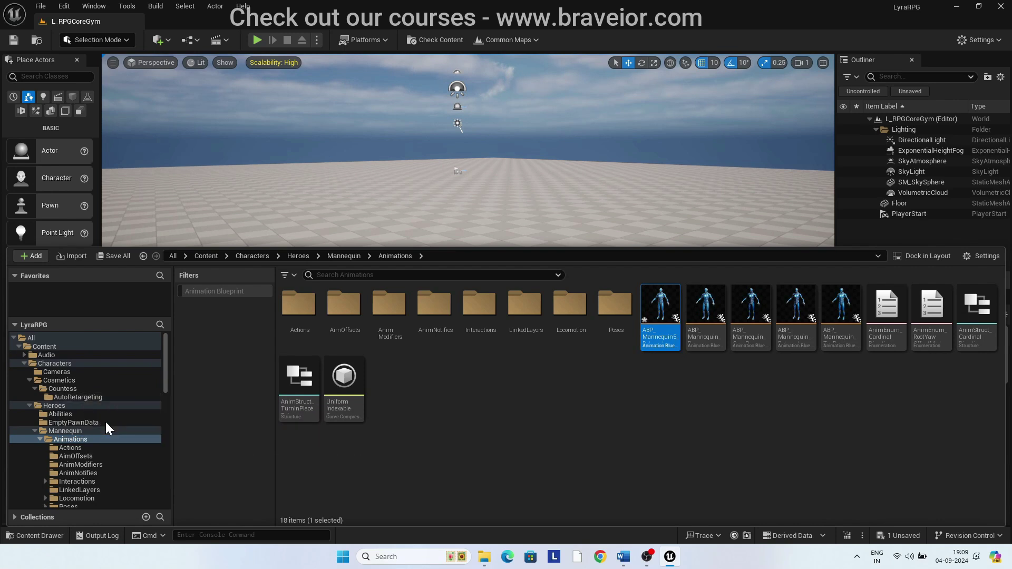
click(97, 397)
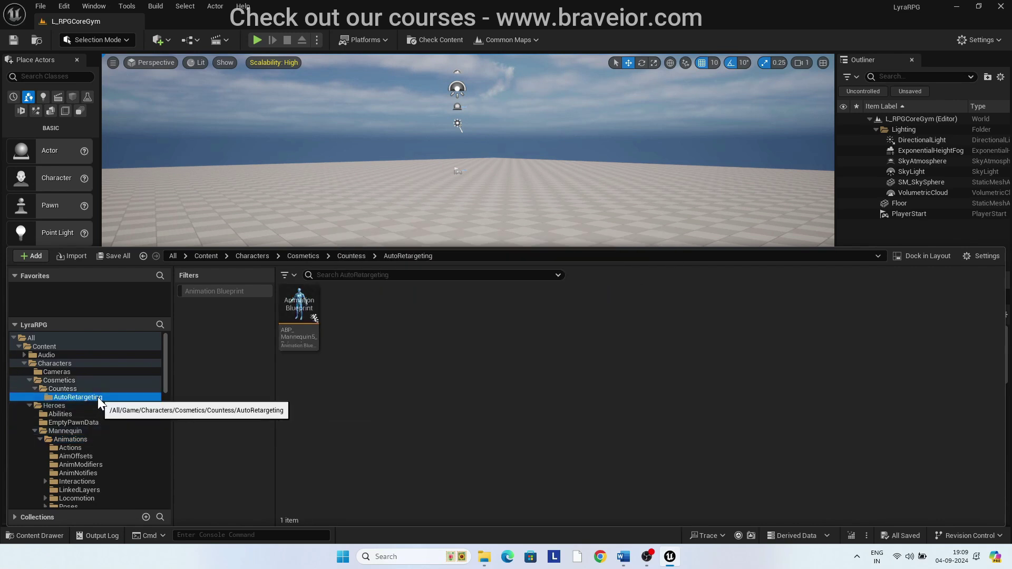
Examine the Retarget Pose From Mesh node settings in the Countess blueprint's AnimGraph, then close the blueprint.
double_click(299, 313)
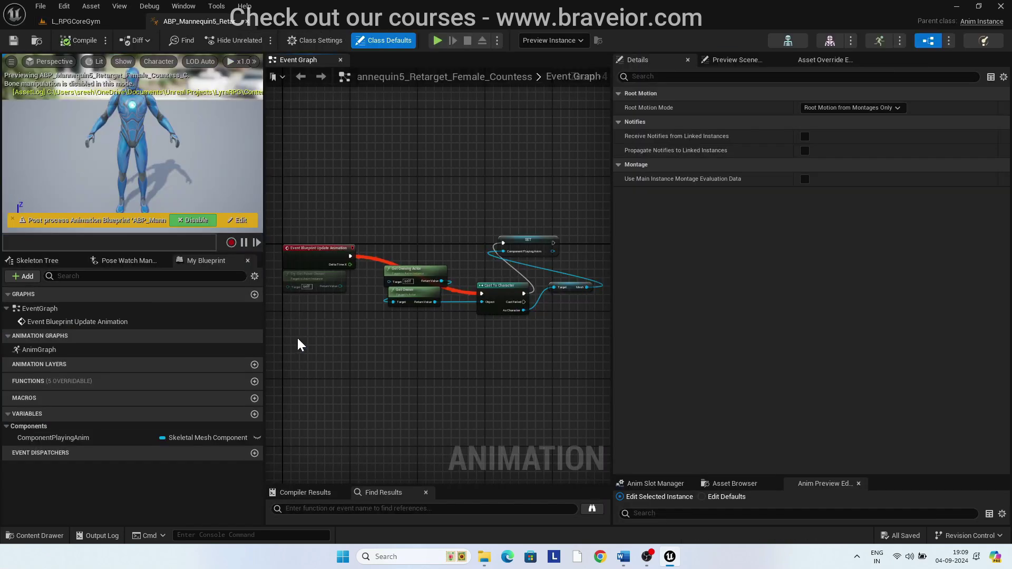
click(40, 352)
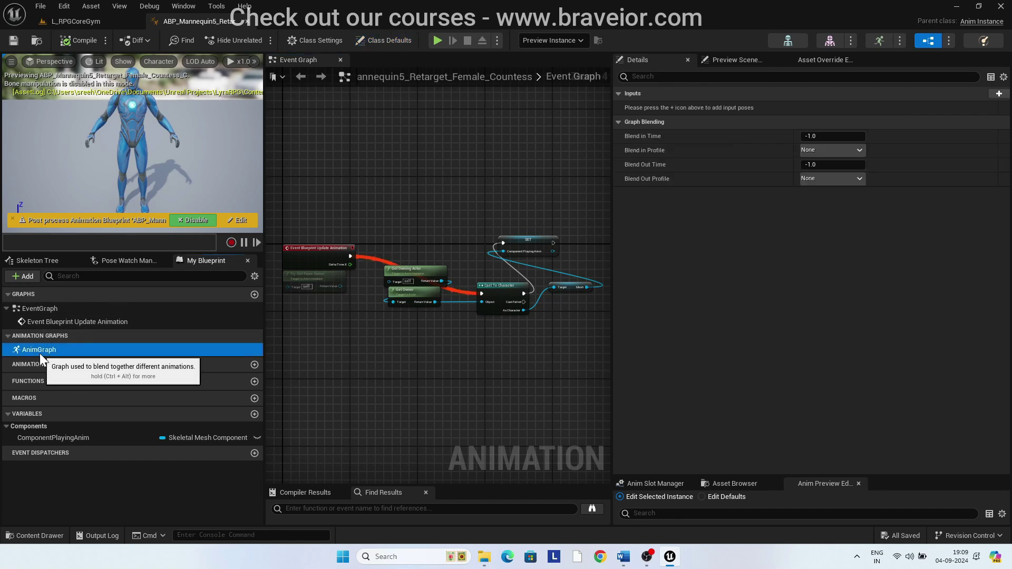
double_click(40, 351)
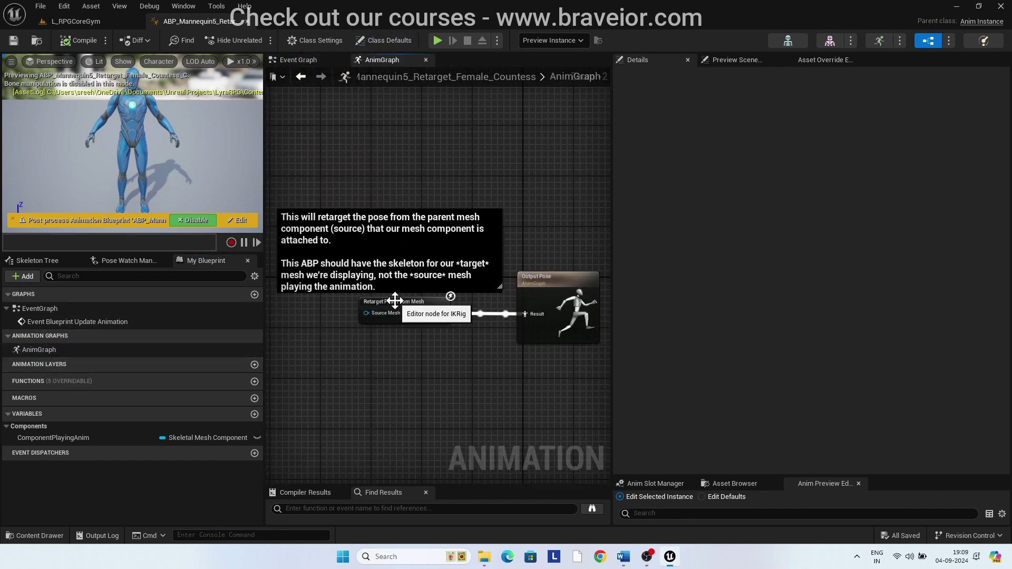
click(394, 301)
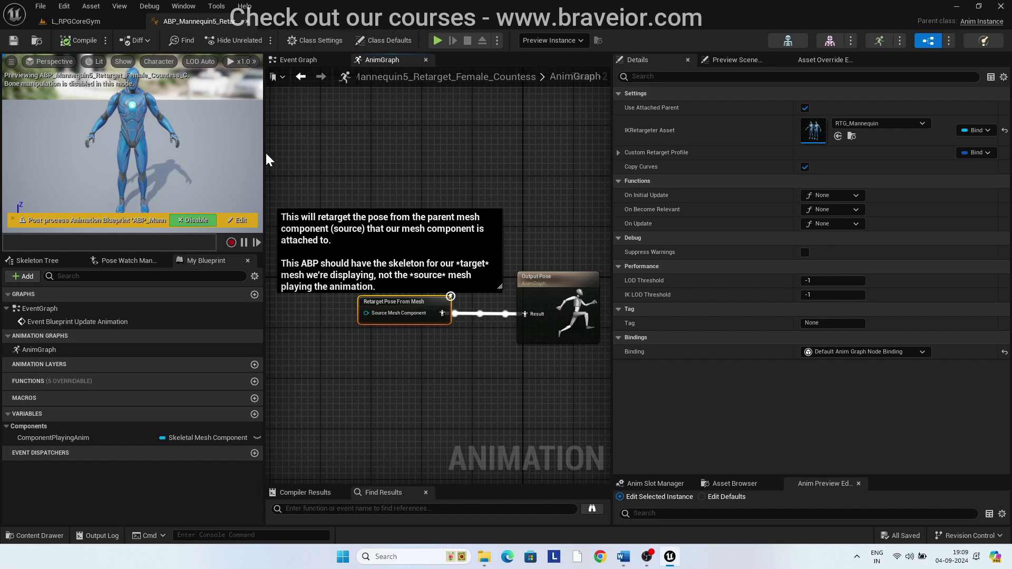
click(246, 21)
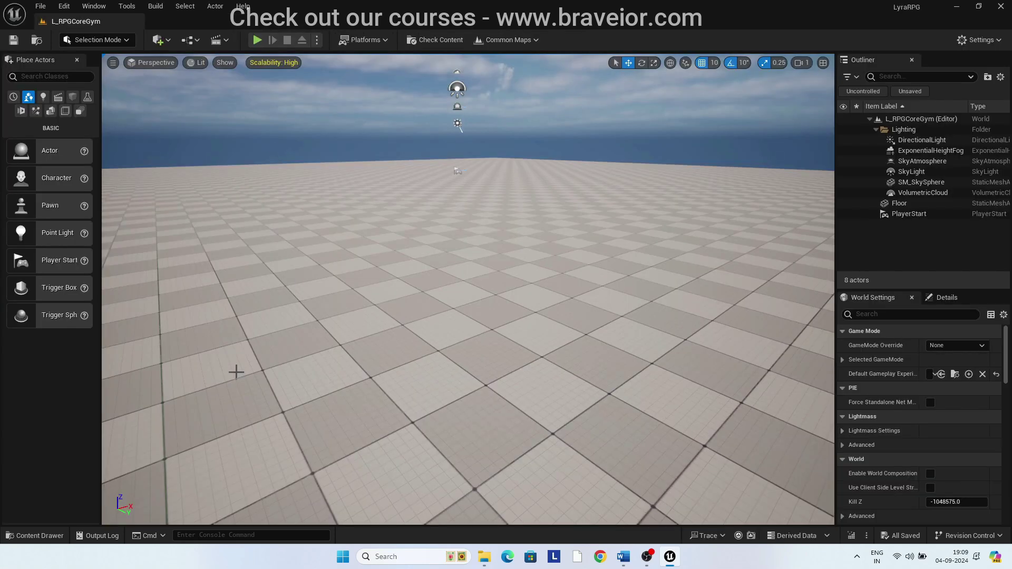
Start Retarget Animations from the ABP_Mannequin5_Retarget_Female_Countess blueprint in the AutoRetargeting folder.
click(37, 536)
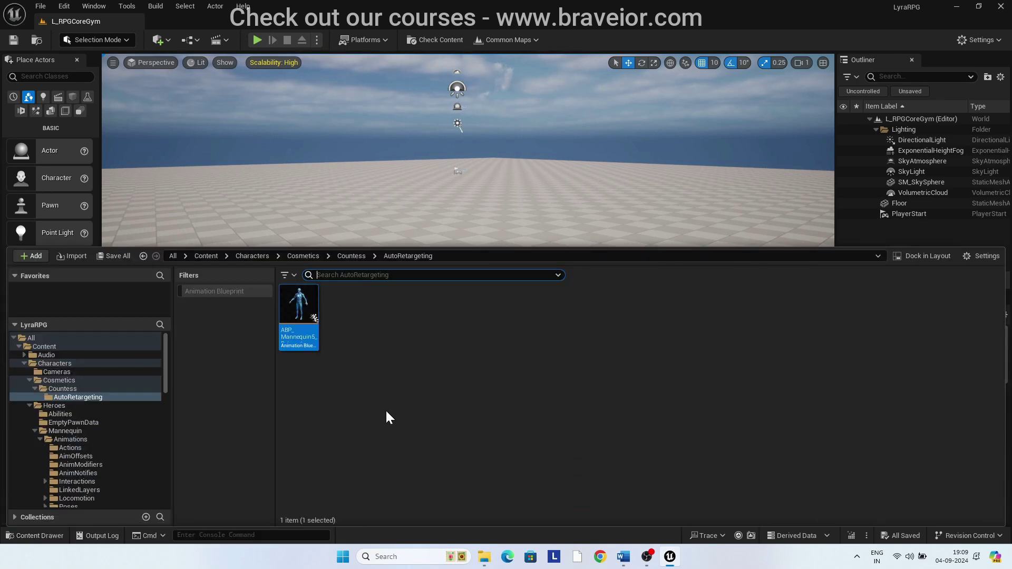
mouse_move(297, 303)
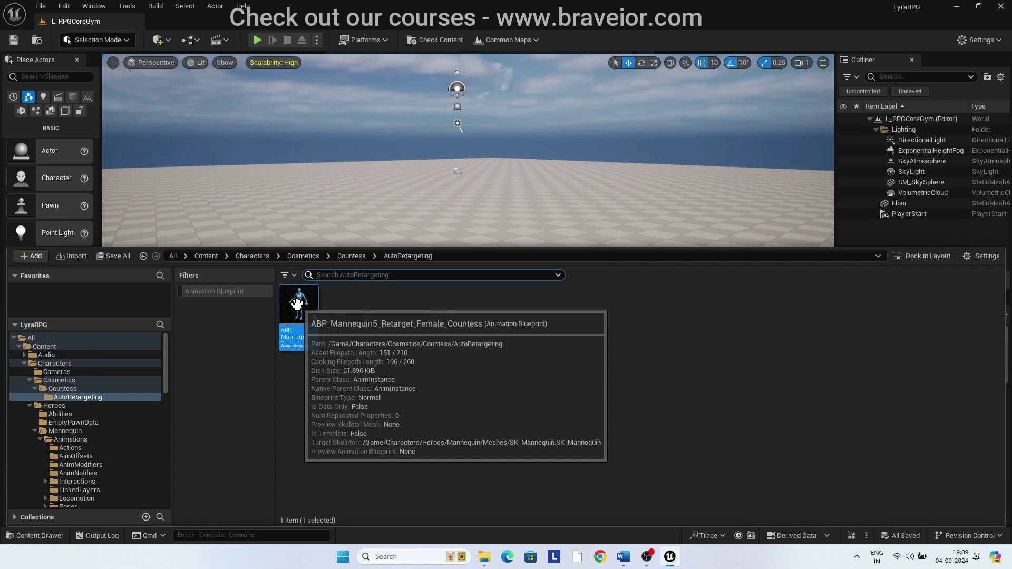
right_click(298, 305)
click(476, 255)
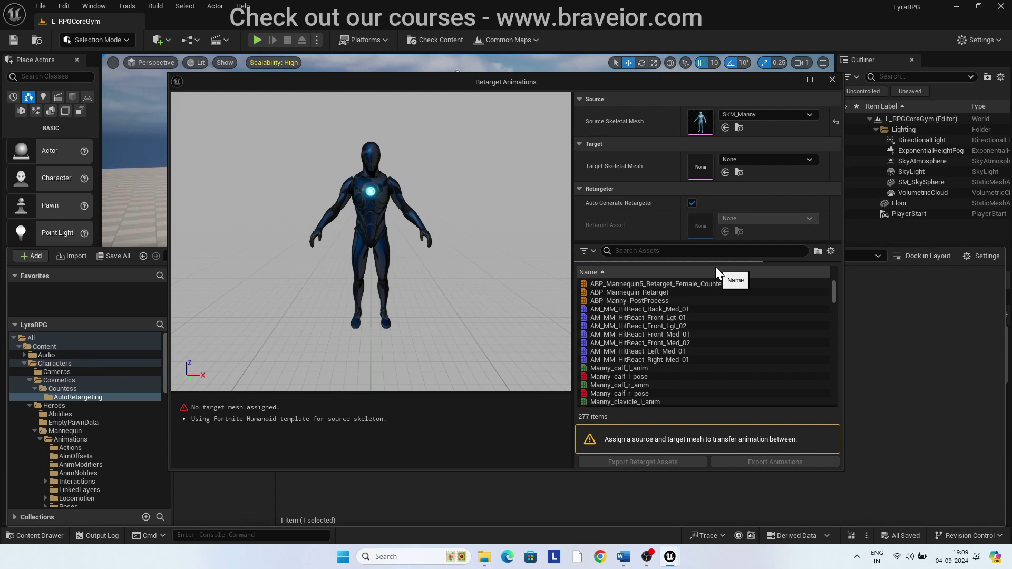
Set the retargeting source skeletal mesh to SKM_Quinn and the target skeletal mesh to SM_Countess.
click(744, 114)
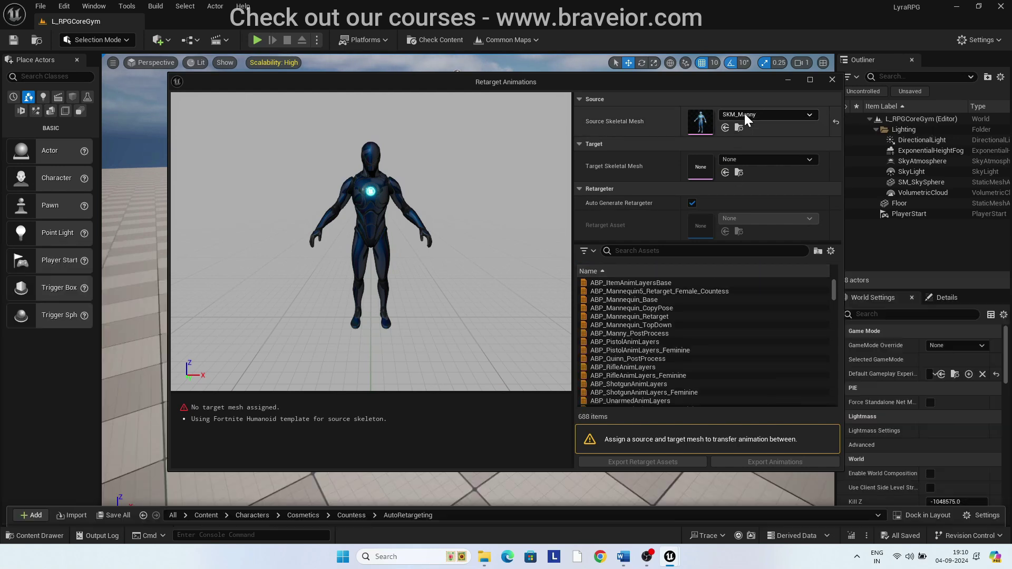
scroll(777, 306, down, 1)
click(783, 312)
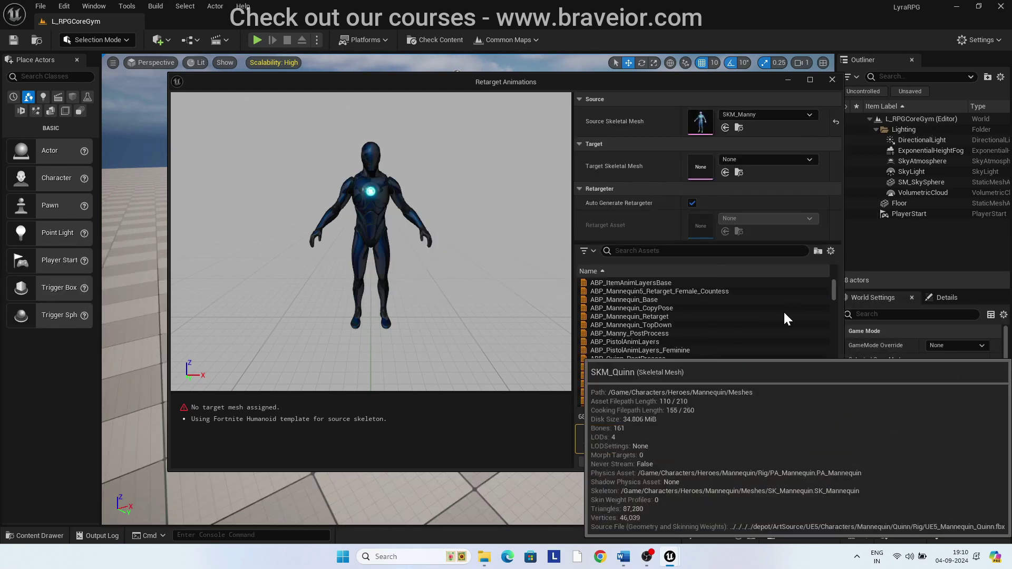
click(783, 316)
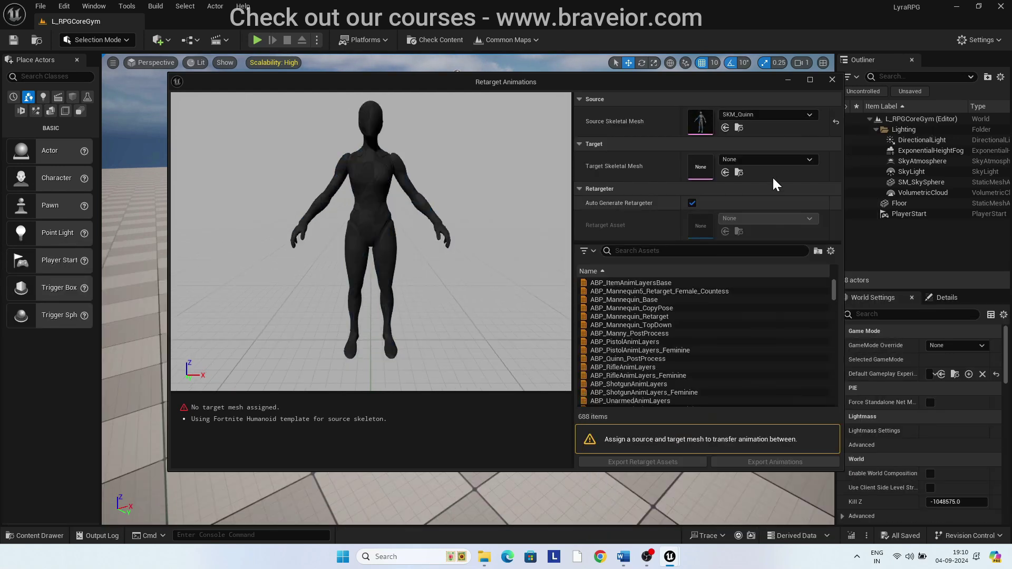
click(751, 159)
scroll(773, 297, down, 3)
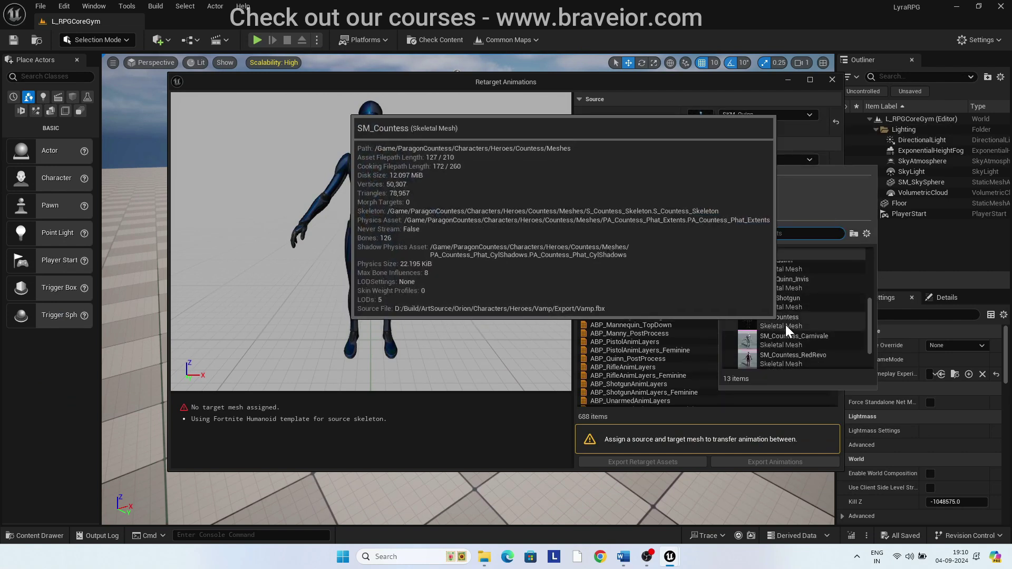
click(784, 317)
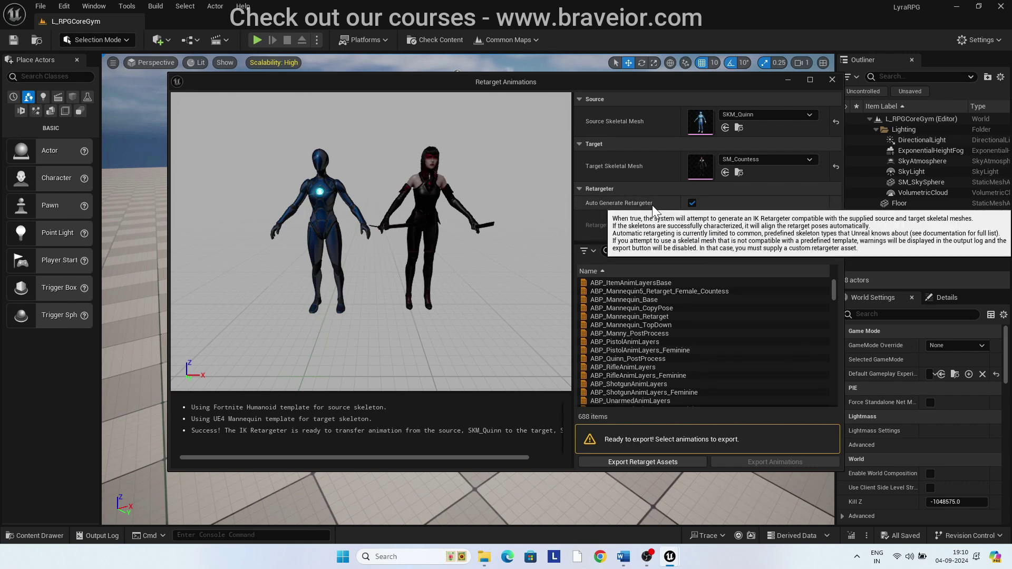
Export the retarget assets to Characters/Cosmetics/Countess/AutoRetargeting and save all changes.
click(653, 461)
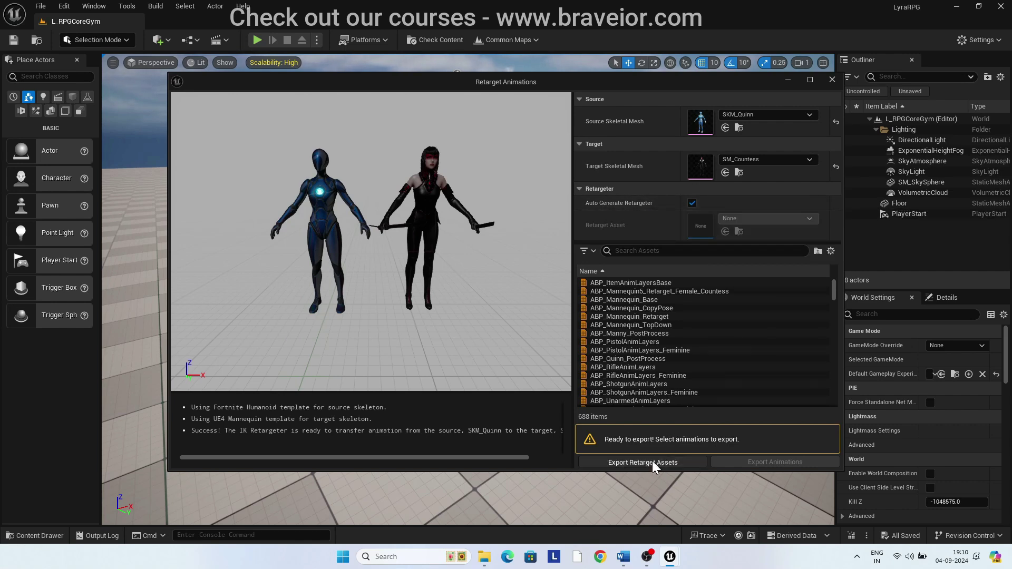
click(446, 272)
click(450, 289)
click(455, 297)
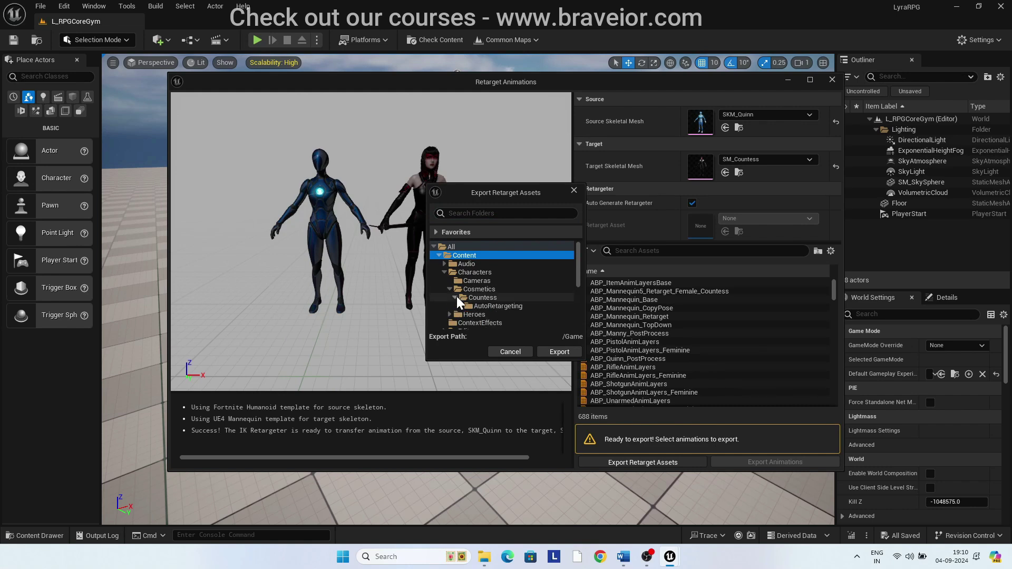
click(498, 306)
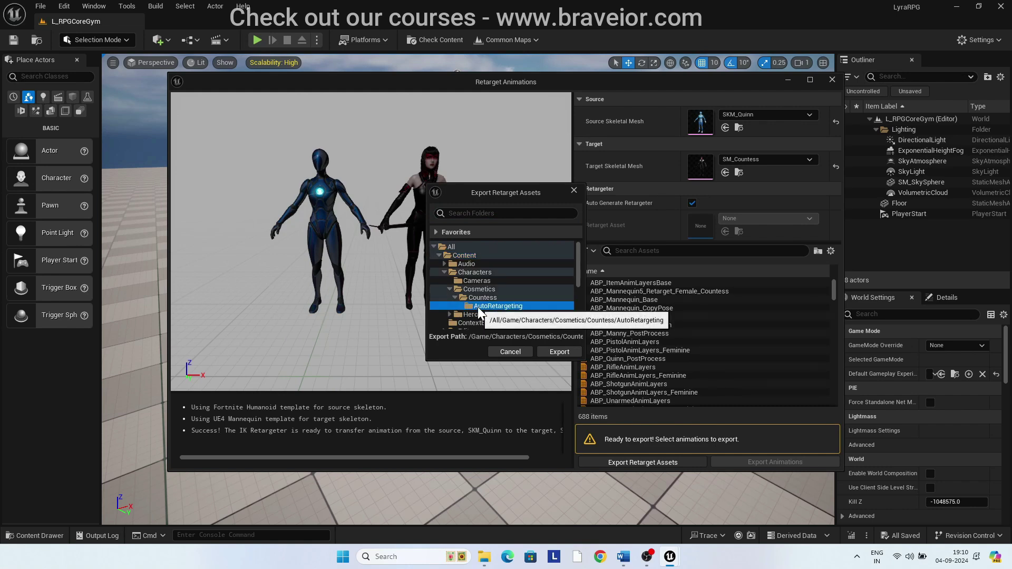
click(562, 352)
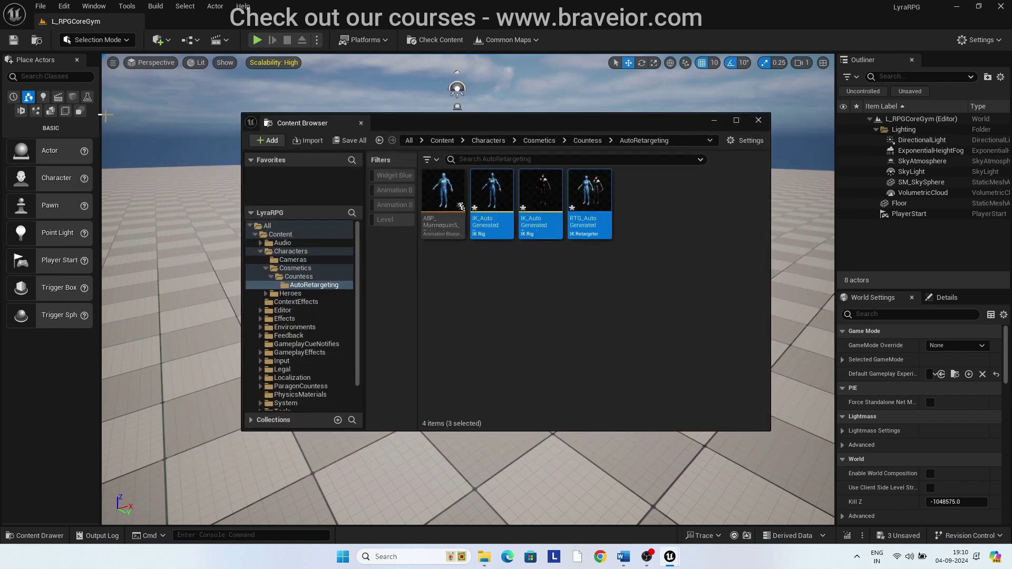
click(44, 9)
click(58, 154)
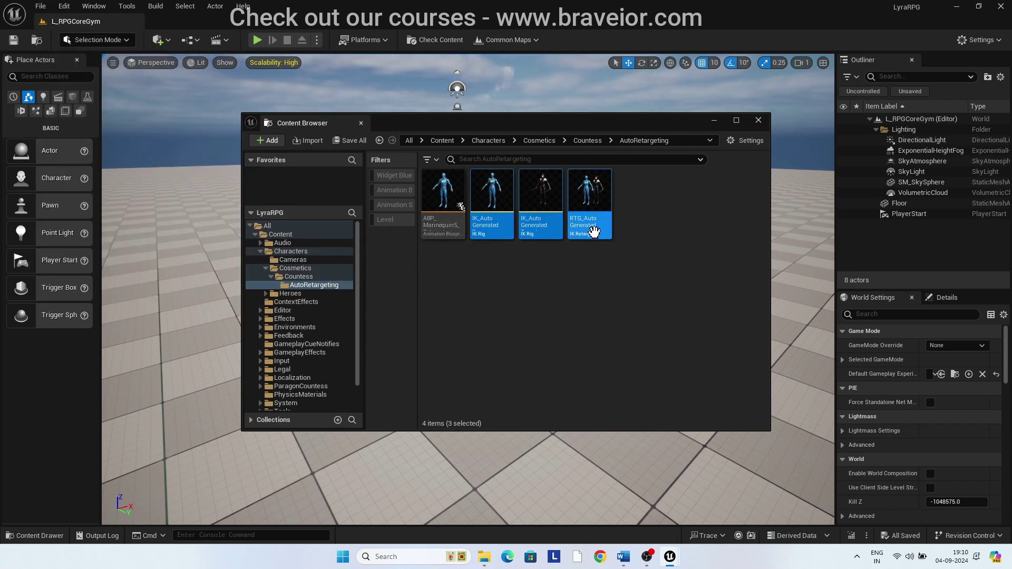
Open the RTG_AutoGenerated retargeter for editing and close the floating Content Browser window.
click(598, 291)
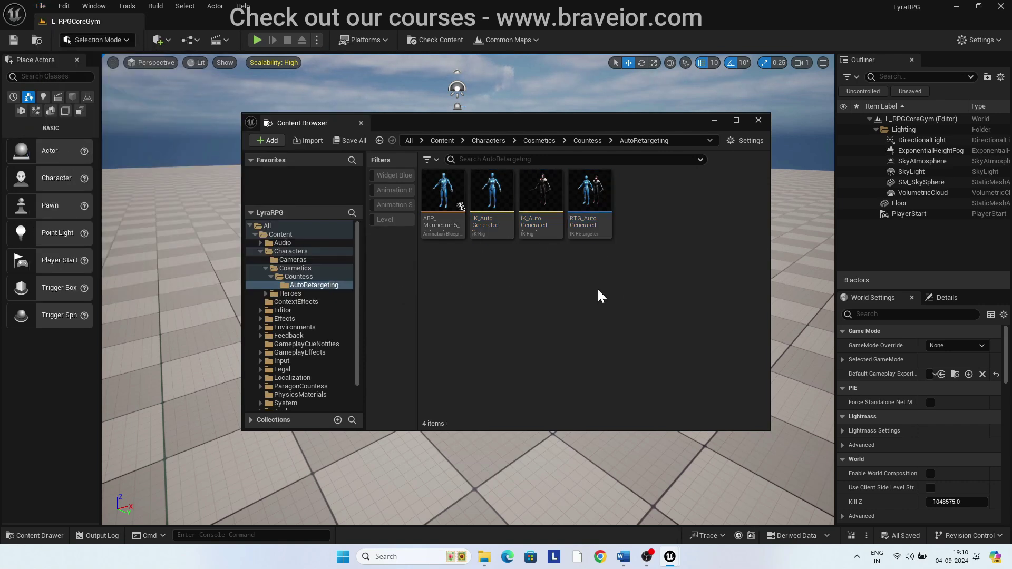
click(589, 189)
double_click(590, 189)
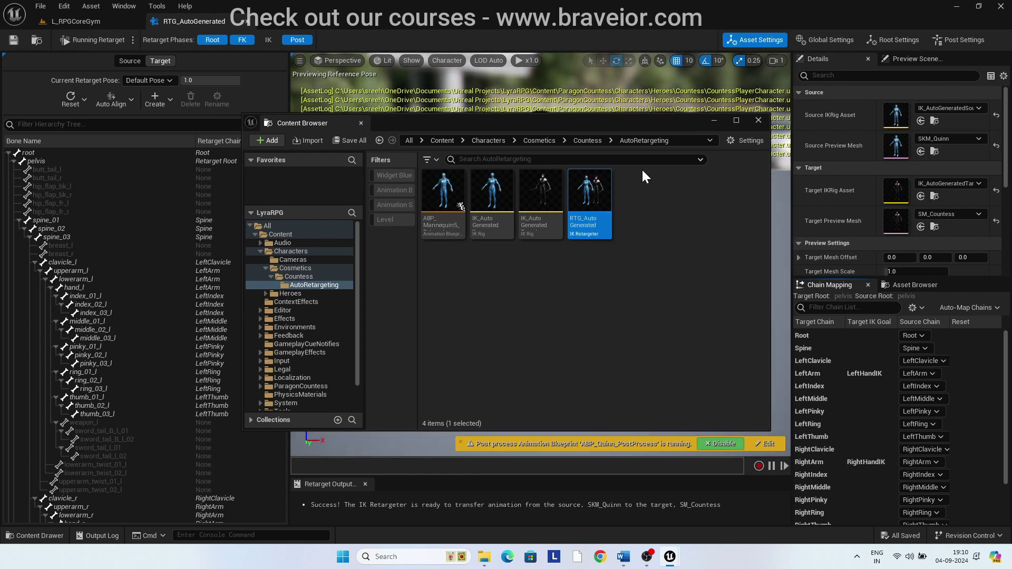
click(758, 121)
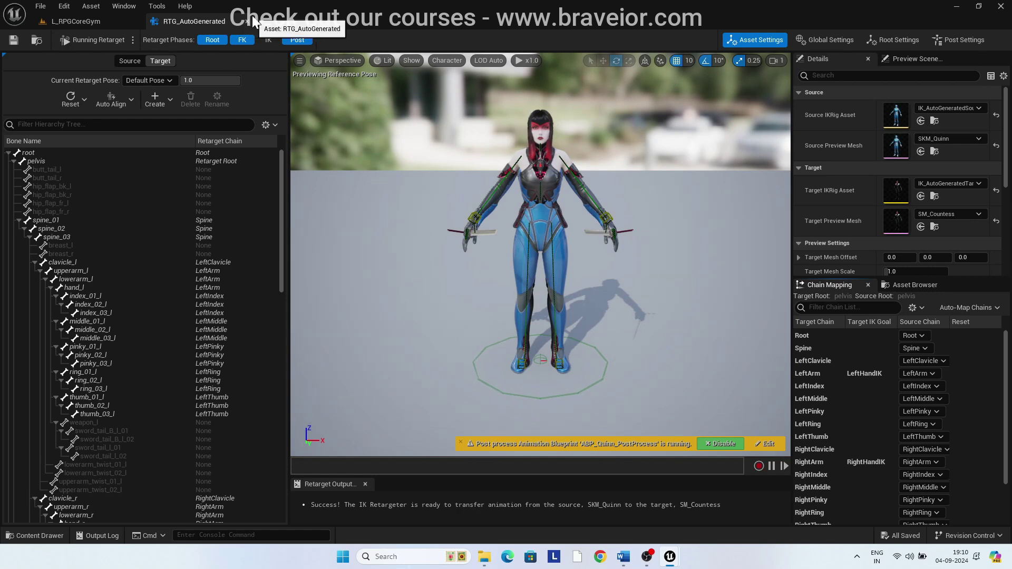
Enable retarget pose editing and rotate the target's spine_01 bone to a Z offset of about -6.5° to straighten the torso.
mouse_move(477, 313)
alt+mouse_down()
mouse_move(617, 320)
mouse_move(475, 317)
alt+mouse_up()
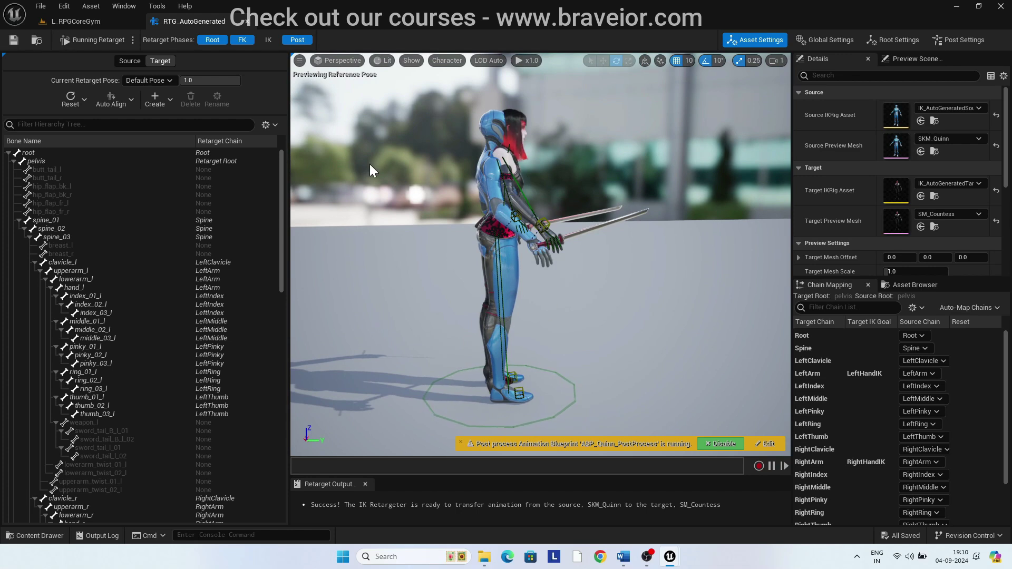
click(86, 39)
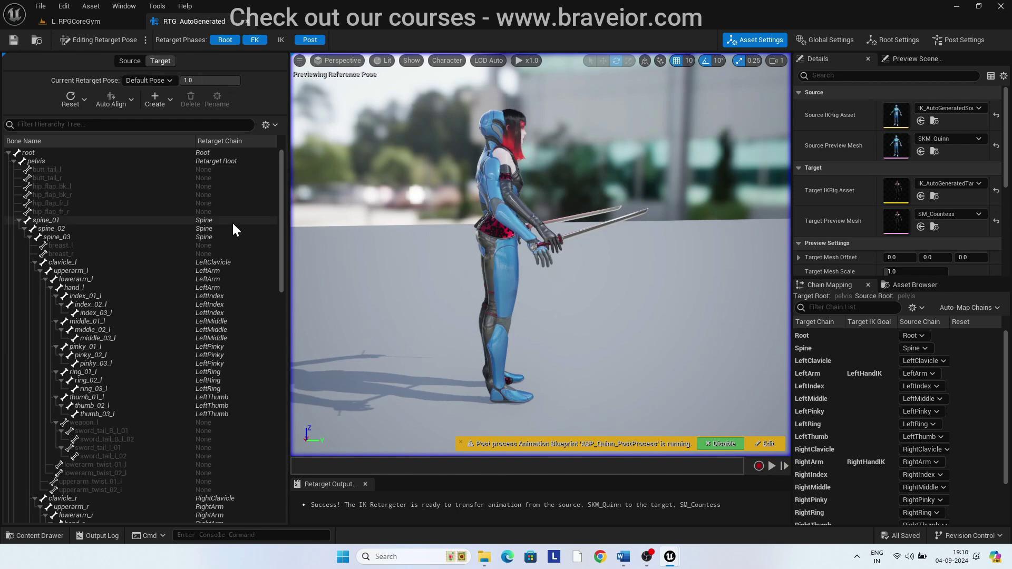
click(48, 223)
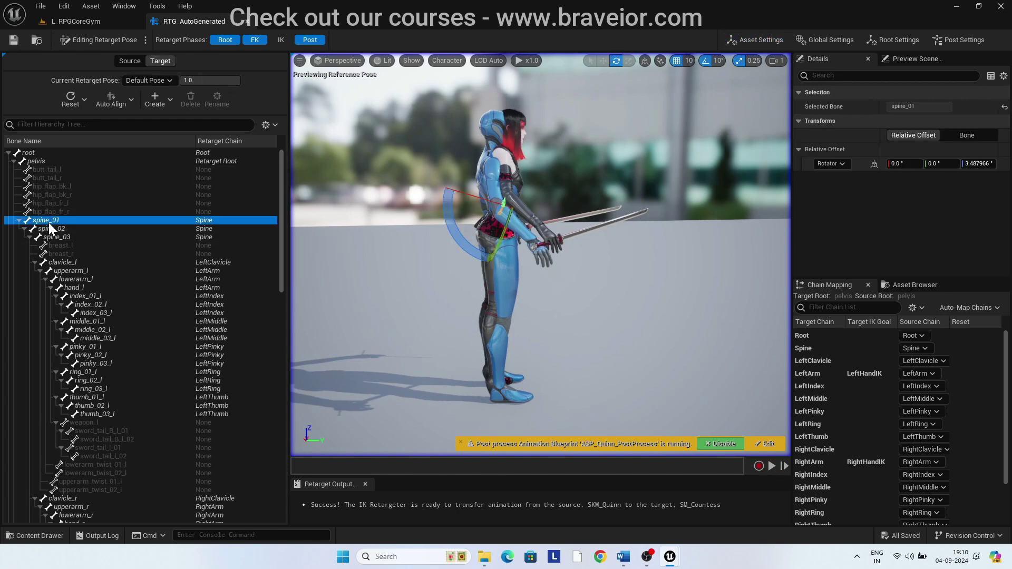
drag(445, 216, 447, 213)
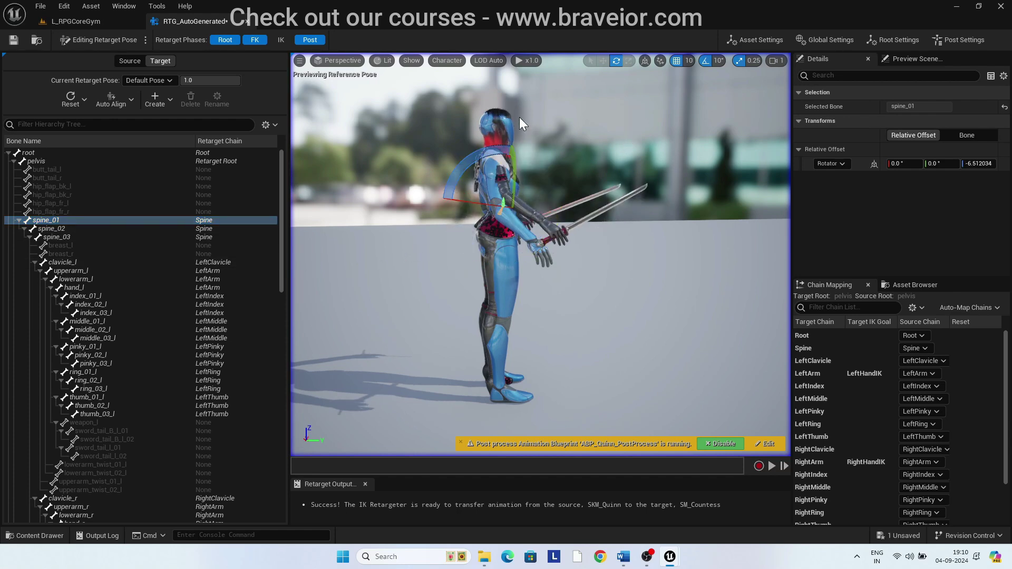
alt+drag(568, 289, 443, 290)
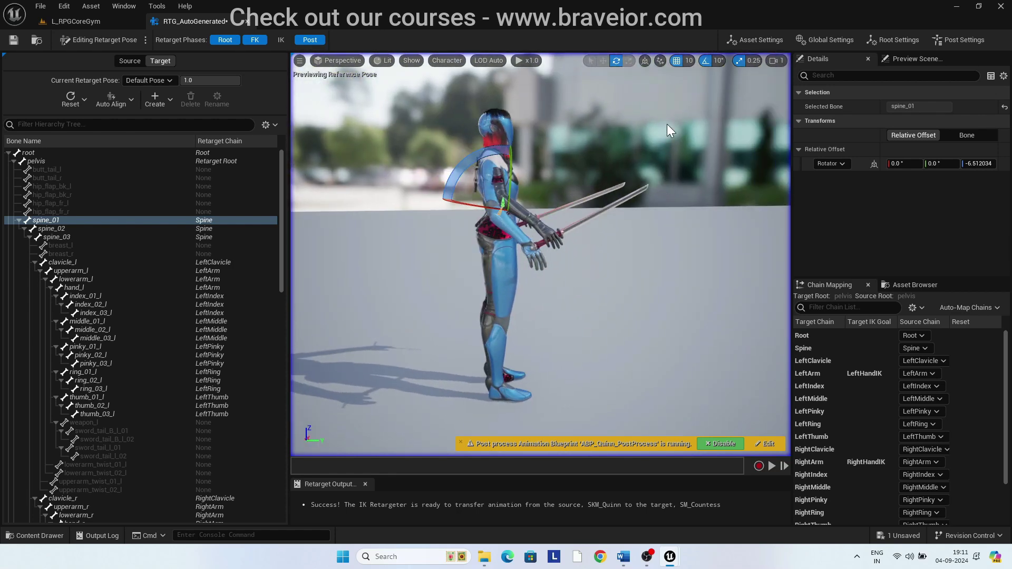
Turn off grid and rotation snapping, and rotate the upperarm_r bone to an offset of about -0.18°, 7.28°, 8.32°.
click(676, 62)
click(705, 62)
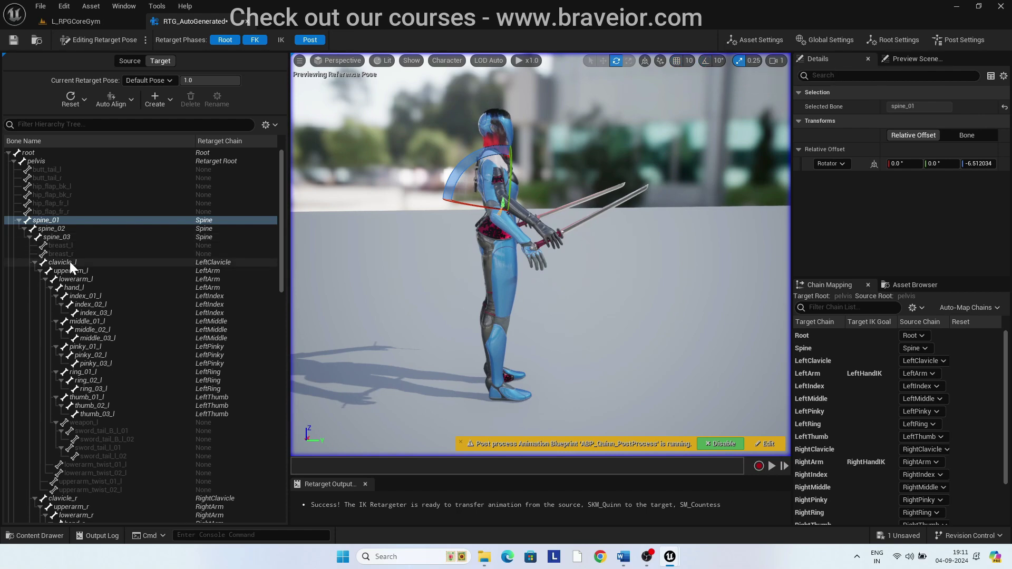
scroll(89, 364, down, 3)
scroll(87, 373, down, 3)
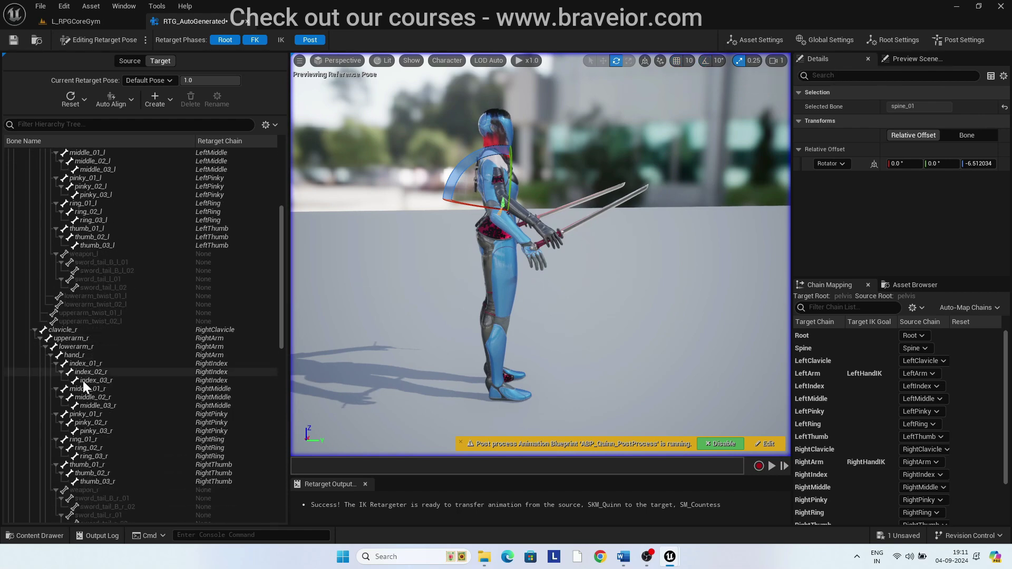
click(69, 331)
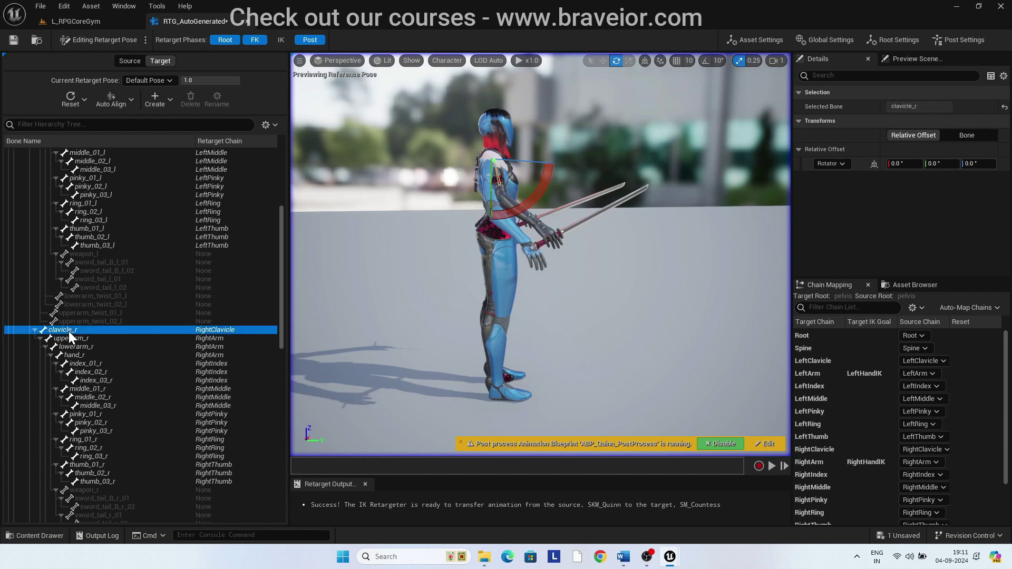
click(70, 340)
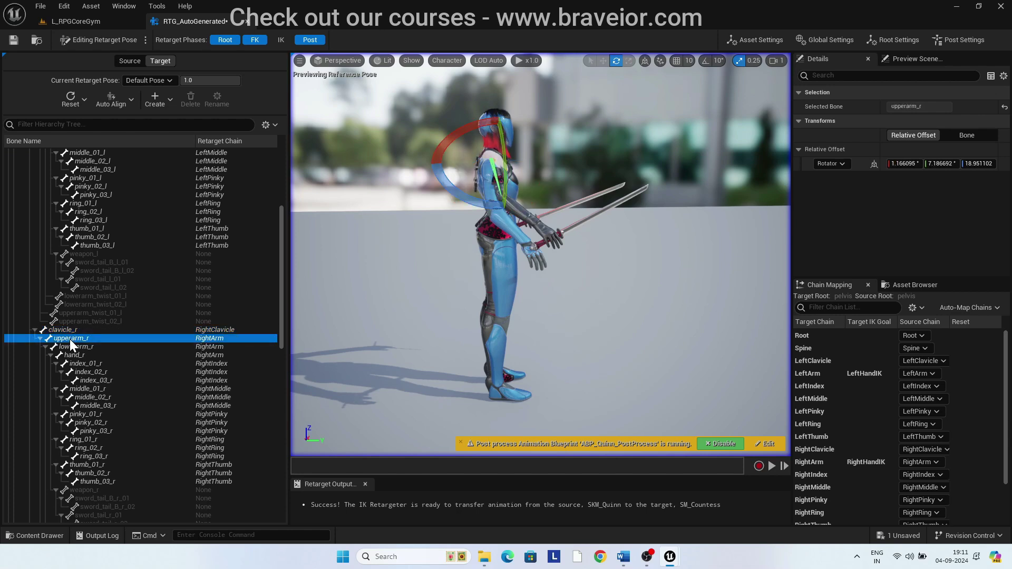
click(69, 331)
click(68, 340)
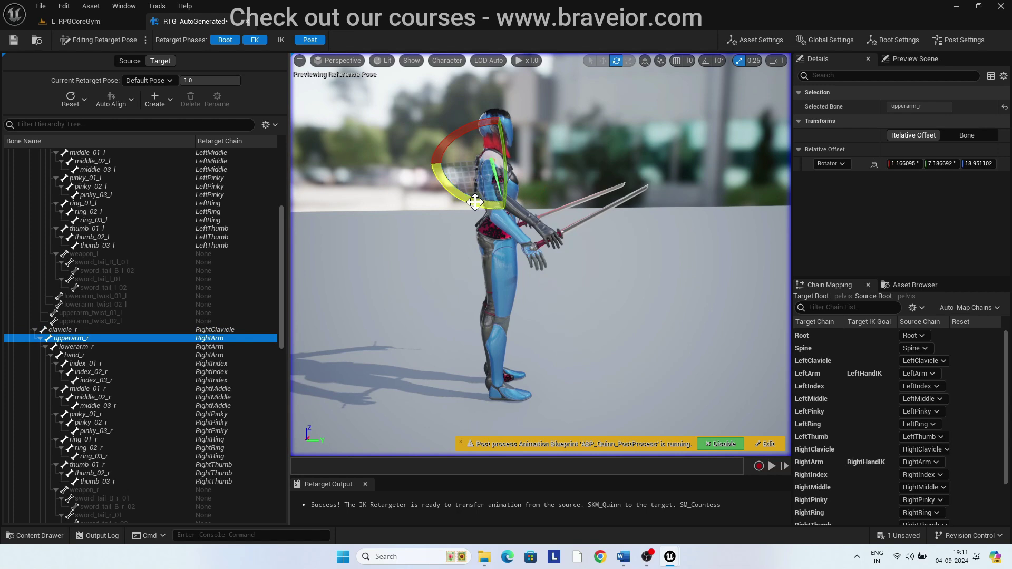
drag(475, 202, 476, 228)
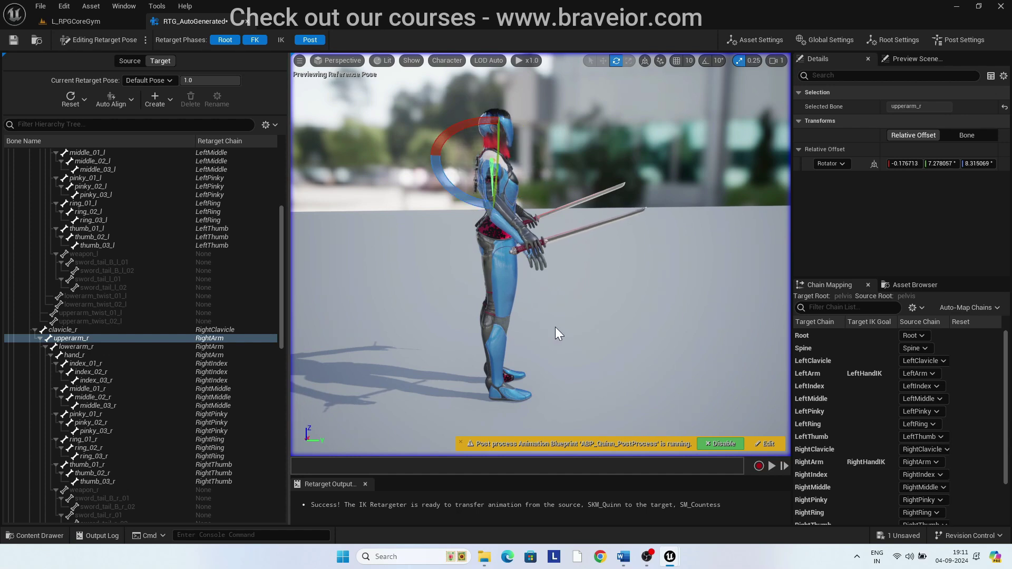
Refine the upperarm_r rotation to about -0.18°, 3.10°, 8.33° and rotate lowerarm_r to an offset of about 0.80°, 6.84°, 13.54°.
alt+drag(590, 323, 452, 331)
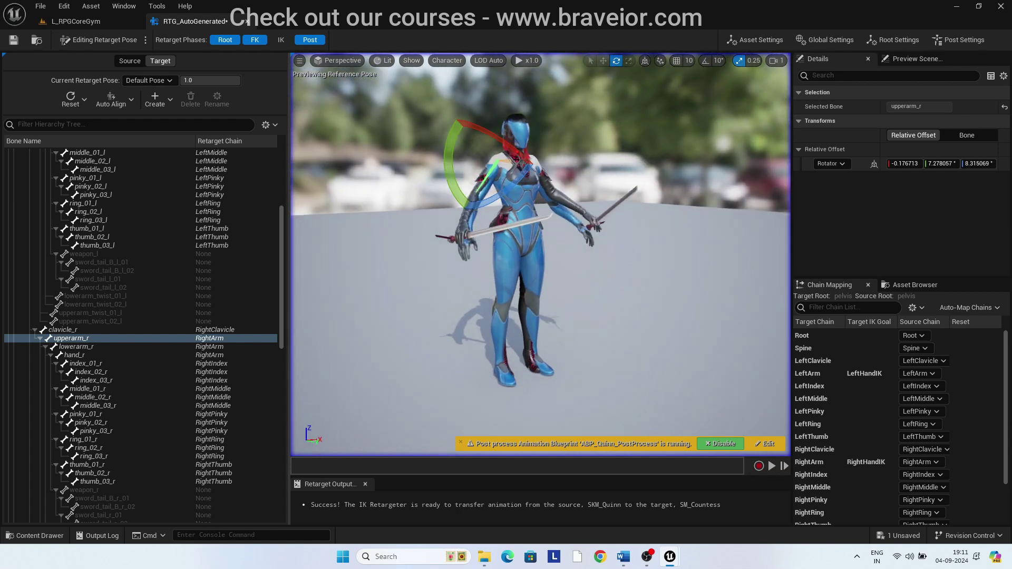
drag(452, 139, 532, 114)
alt+drag(473, 296, 656, 305)
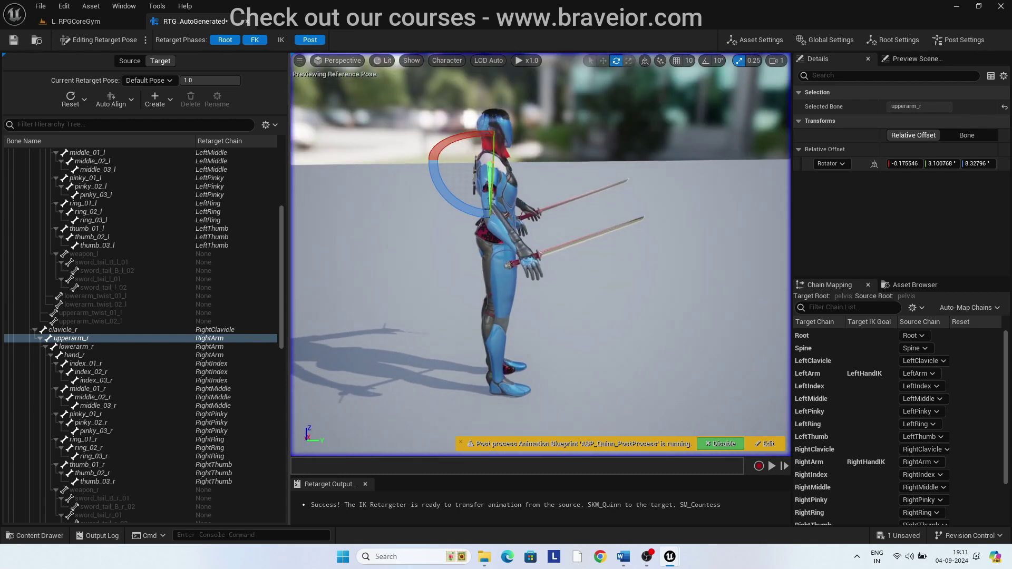
click(72, 346)
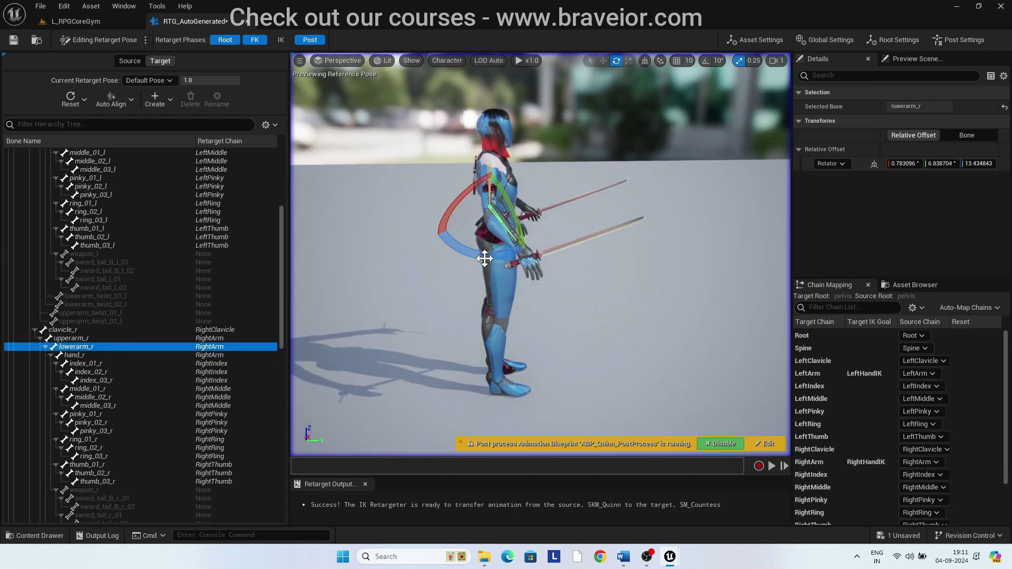
drag(472, 261, 477, 258)
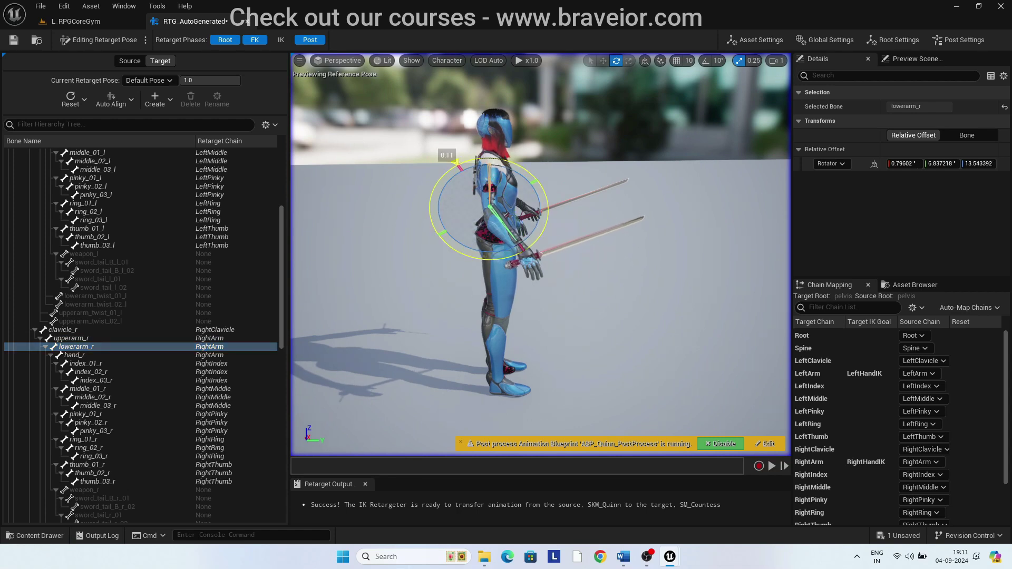
Rotate the upperarm_l bone to a relative offset of about -0.09°, 7.28°, 9.03°.
alt+drag(597, 303, 211, 306)
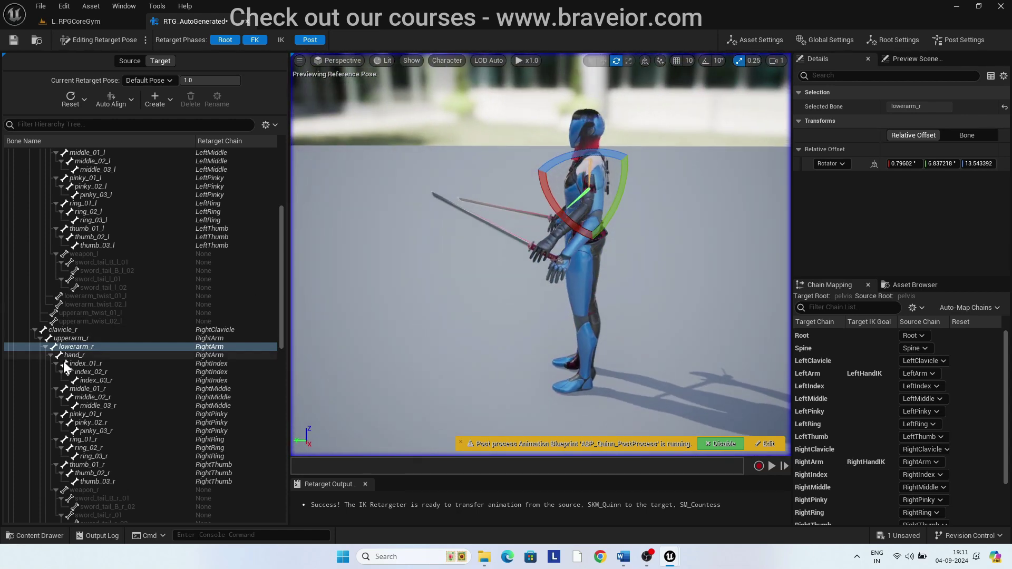
scroll(158, 359, up, 5)
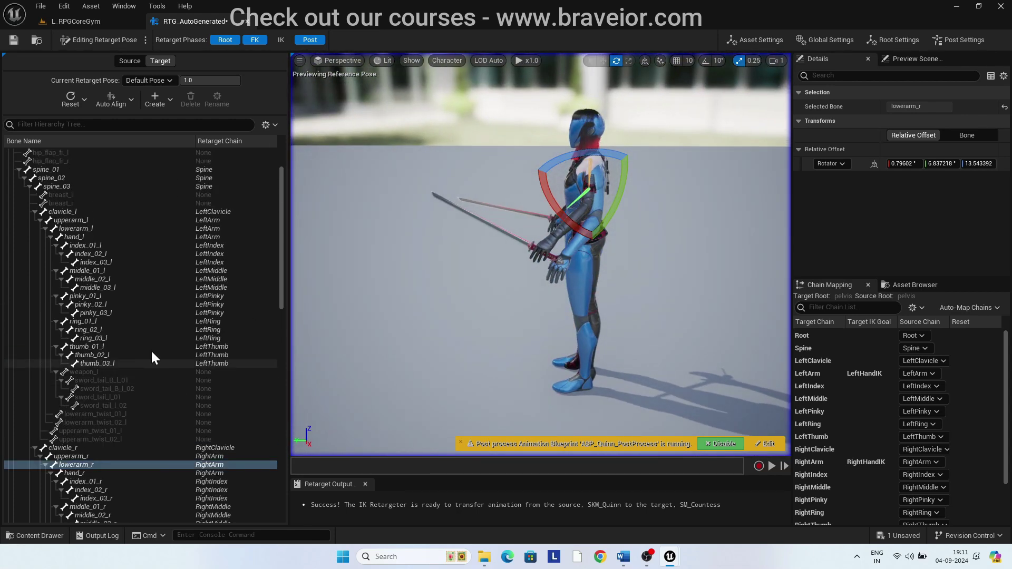
click(73, 219)
drag(641, 211, 636, 241)
drag(634, 202, 634, 203)
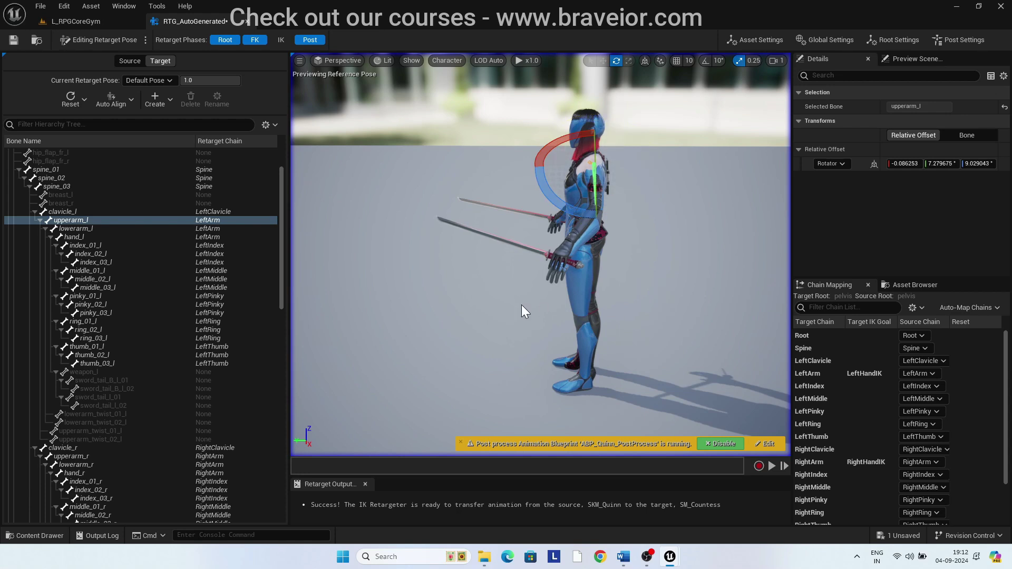
Fine-tune the upperarm_l rotation and rotate the lowerarm_l bone to an offset of about 0.51°, 6.86°, 11.10°.
alt+drag(514, 299, 651, 301)
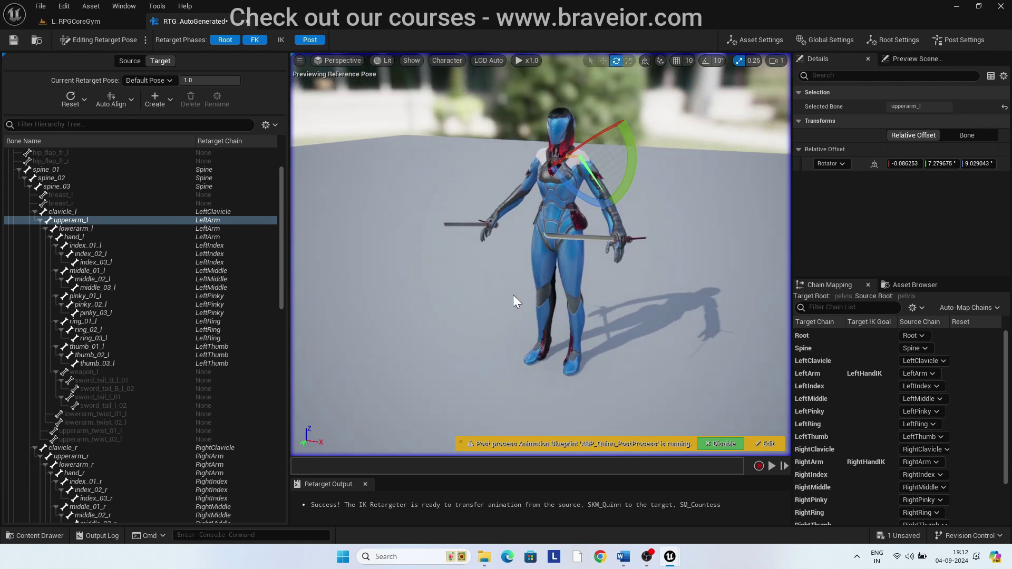
drag(629, 139, 620, 206)
alt+drag(476, 287, 632, 297)
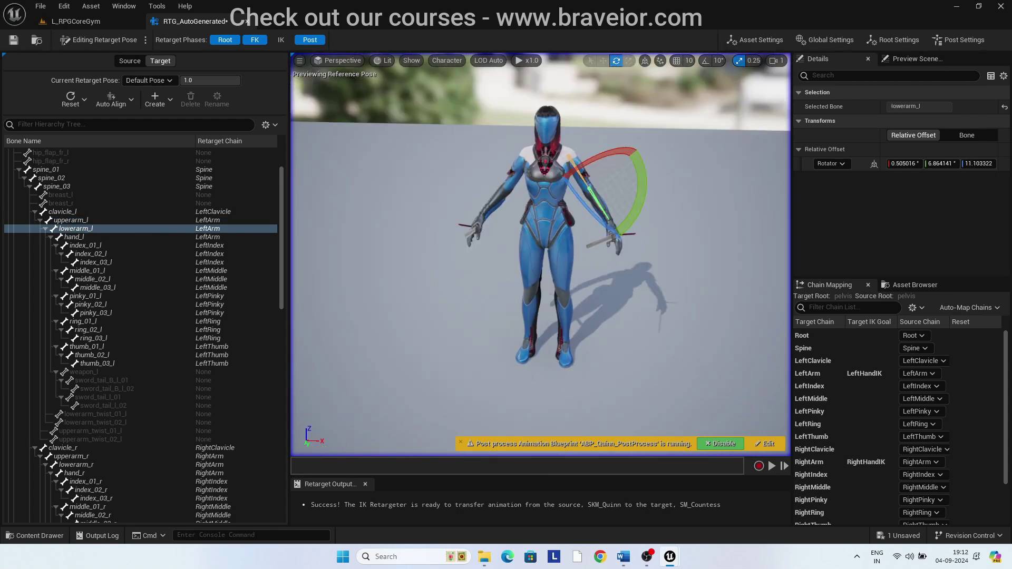
alt+drag(527, 296, 338, 290)
alt+drag(543, 295, 585, 303)
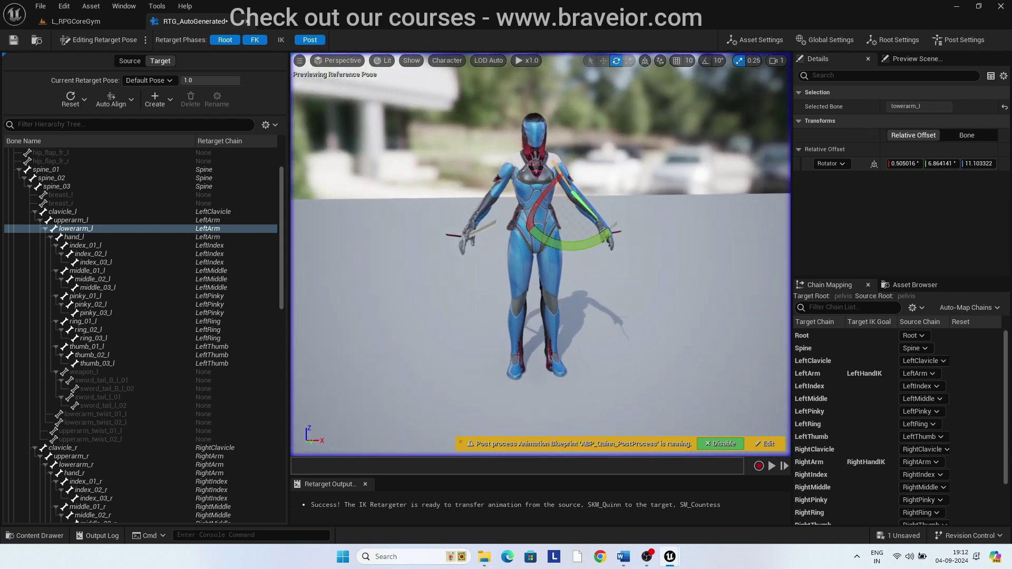
Save the retargeter, exit retarget pose editing and close the asset.
click(9, 40)
click(95, 41)
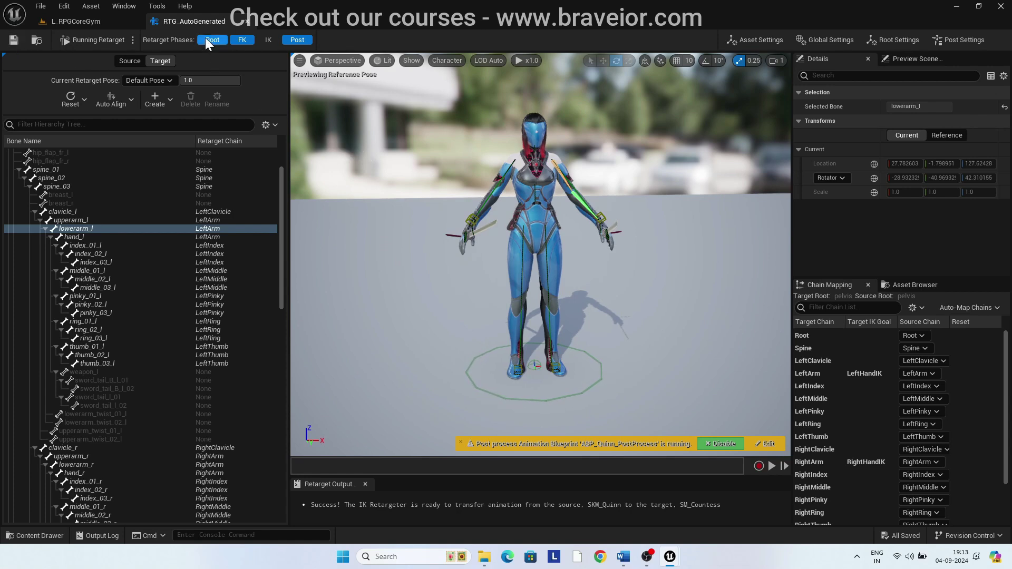
click(246, 22)
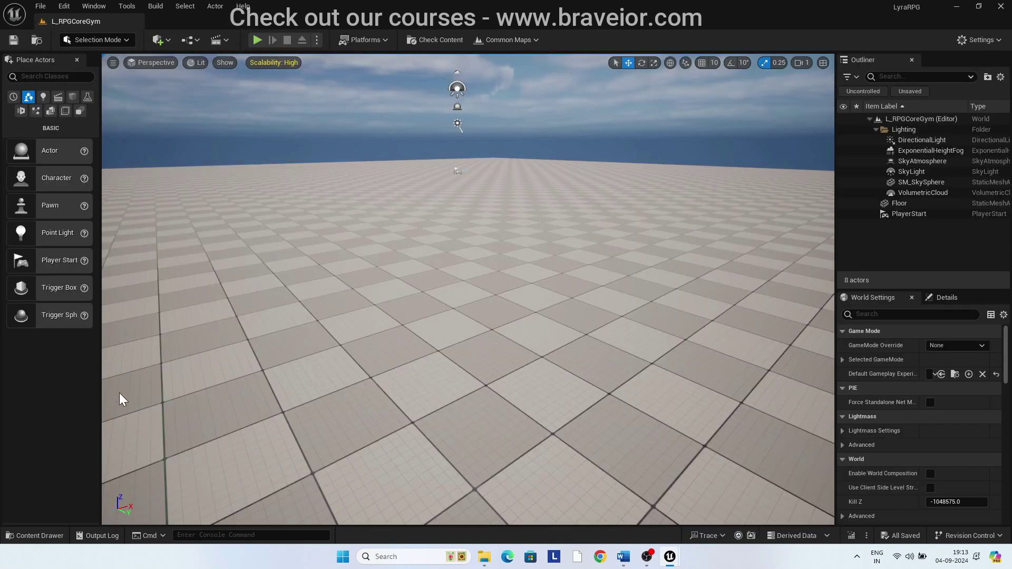
Open ABP_Mannequin5_Retarget_Female_Countess and set the Retarget Pose From Mesh node's IKRetargeter Asset to RTG_AutoGenerated.
click(51, 535)
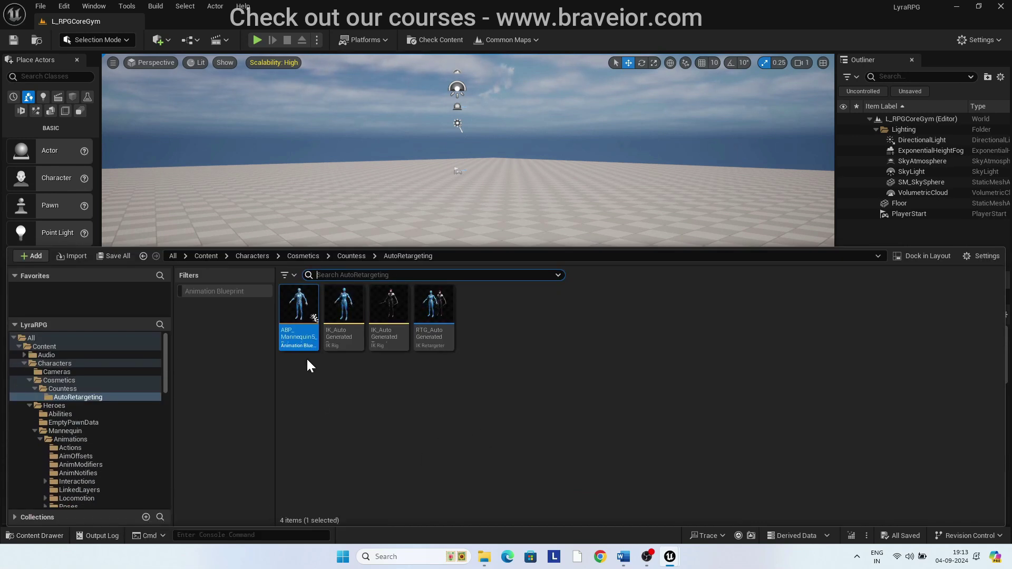
double_click(299, 305)
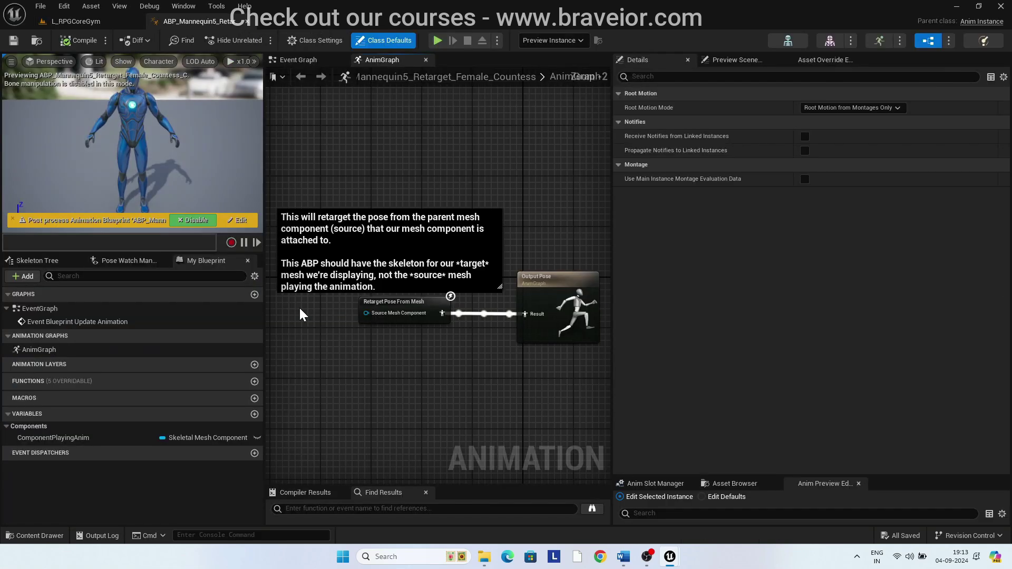
click(399, 309)
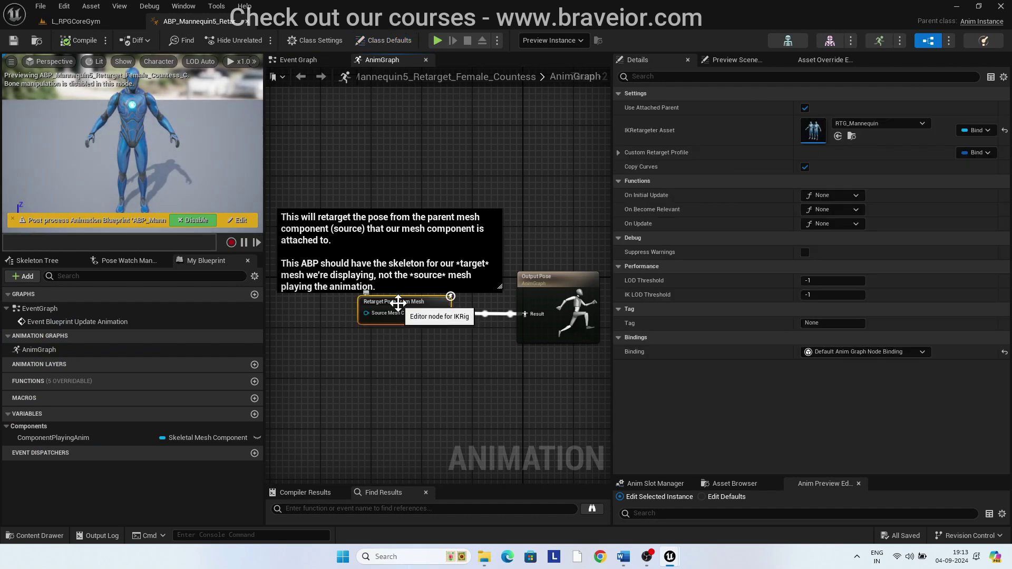
click(917, 125)
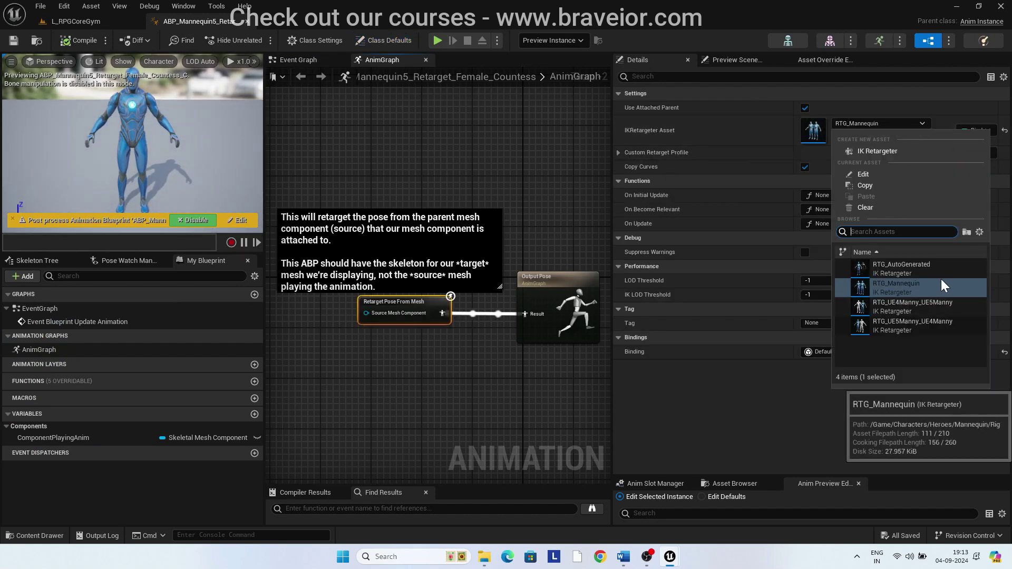
click(903, 263)
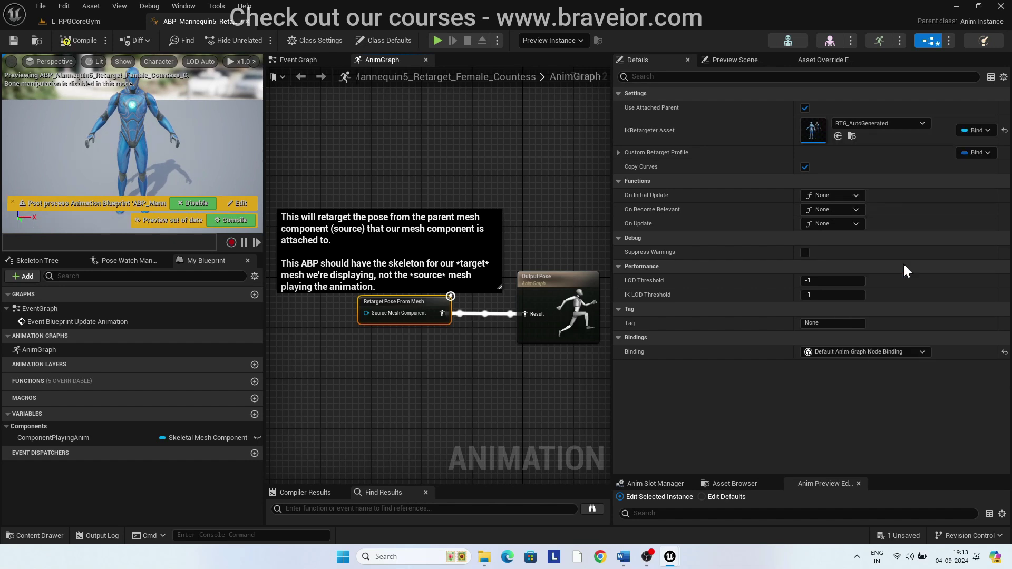
Set the animation blueprint's preview mesh to SKM_Quinn, and compile, save and close the blueprint.
click(744, 59)
click(858, 138)
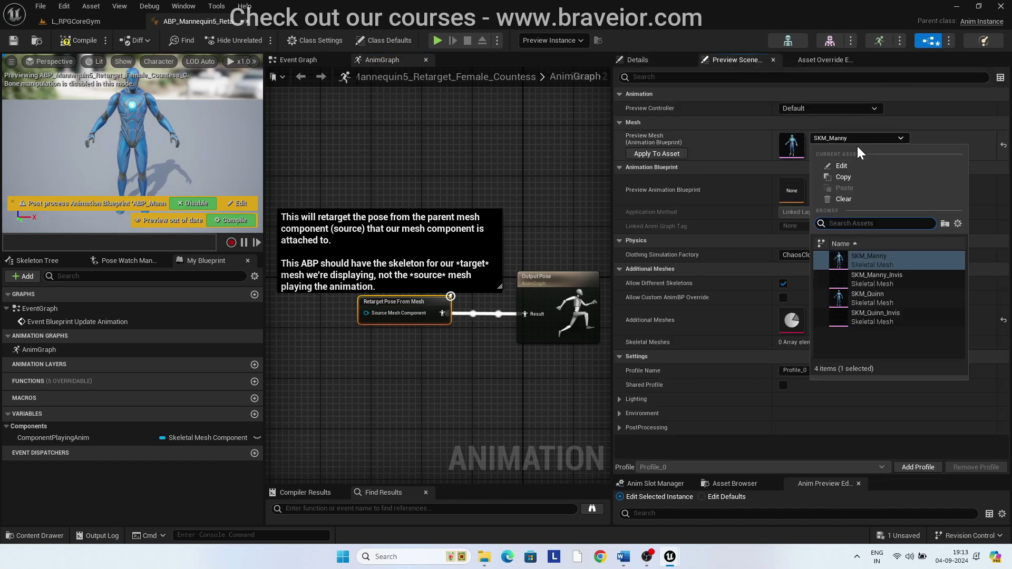
click(873, 297)
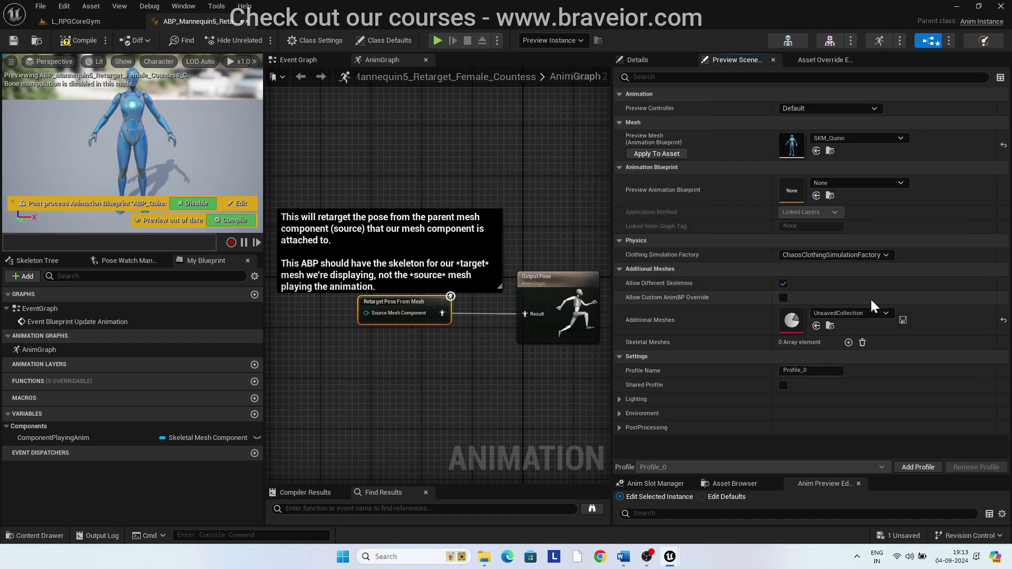
click(649, 59)
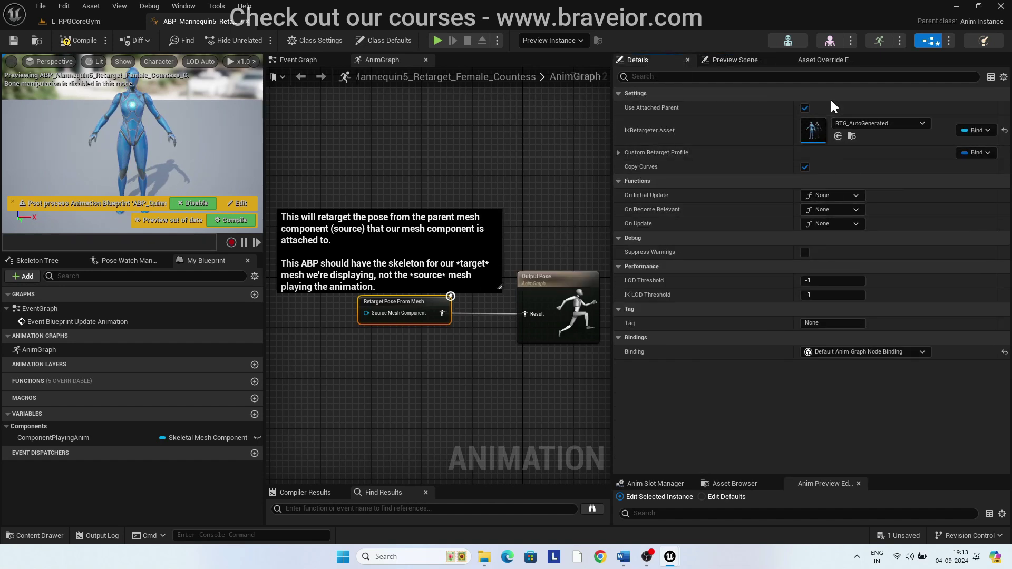
click(73, 39)
click(20, 41)
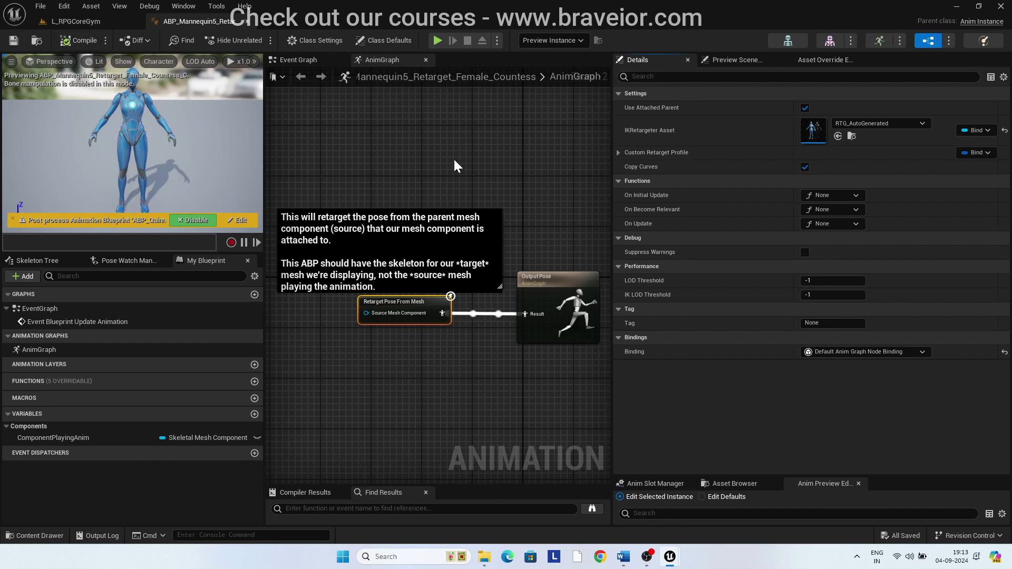
click(247, 20)
Duplicate the B_Quinn blueprint in Characters/Cosmetics and name the copy B_Countess.
click(31, 536)
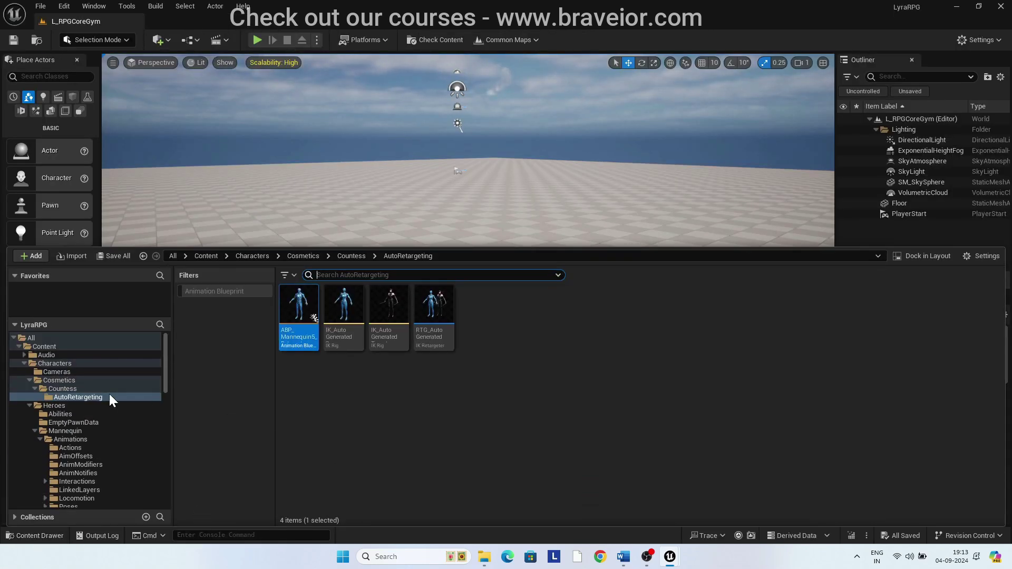
click(67, 381)
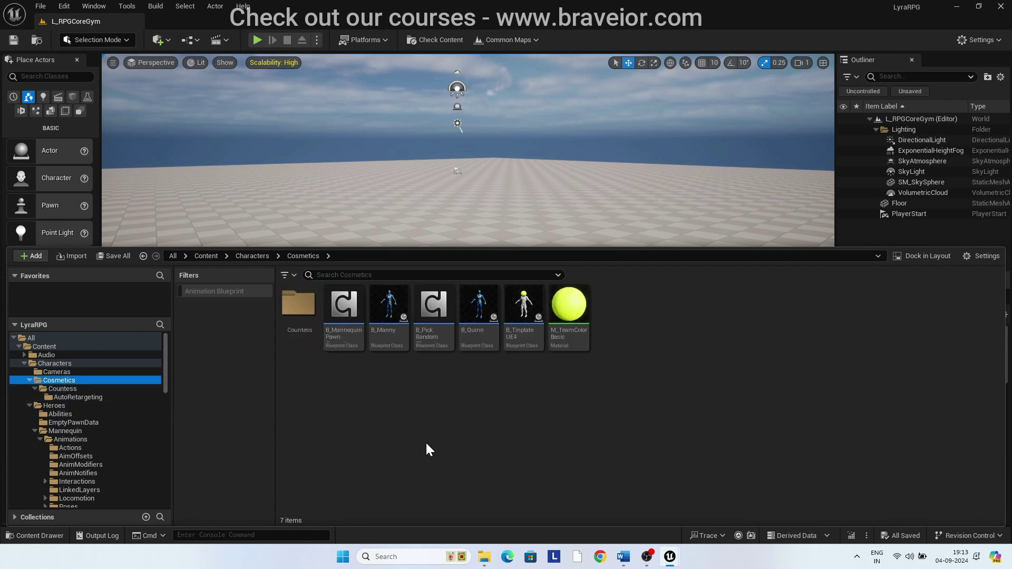
right_click(479, 303)
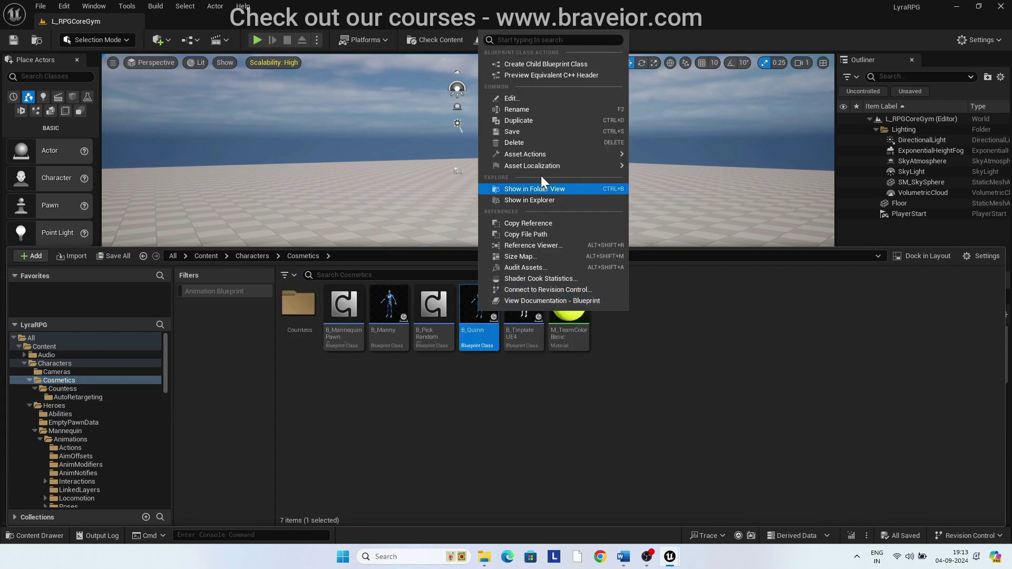
click(550, 121)
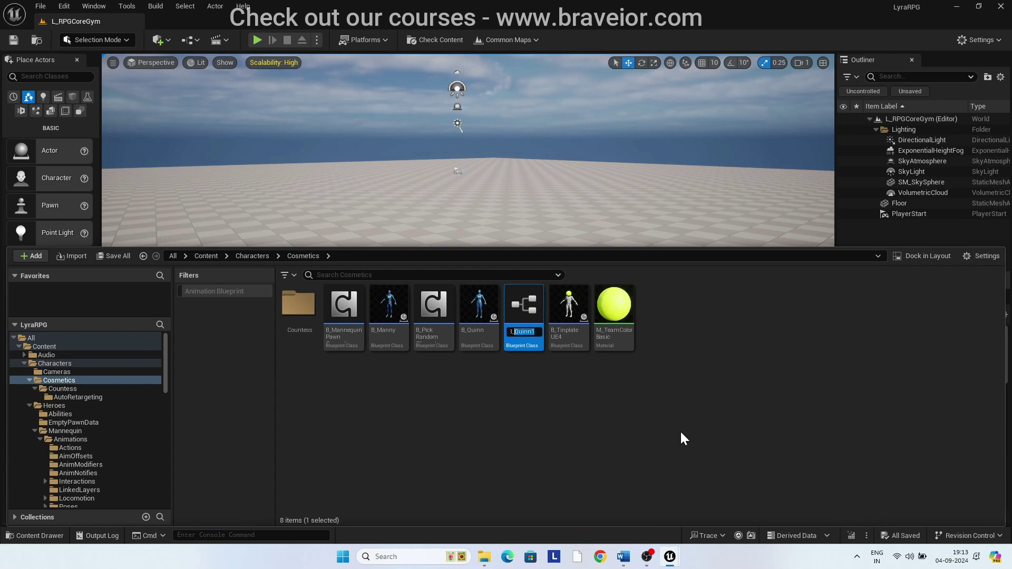
text(B_Cou)
key(Return)
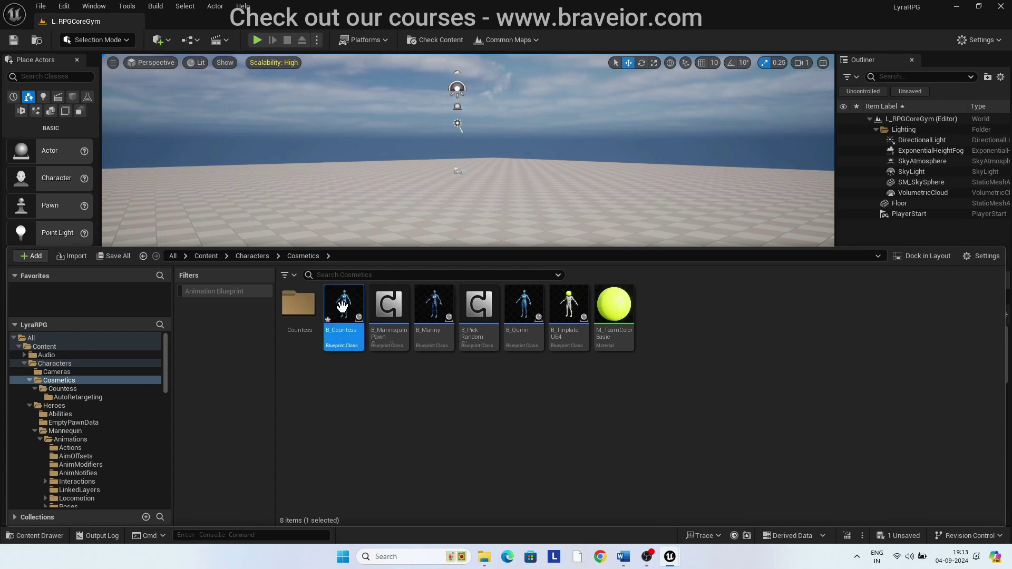
Move B_Countess into the Countess folder and open it for editing.
drag(342, 305, 304, 326)
click(320, 334)
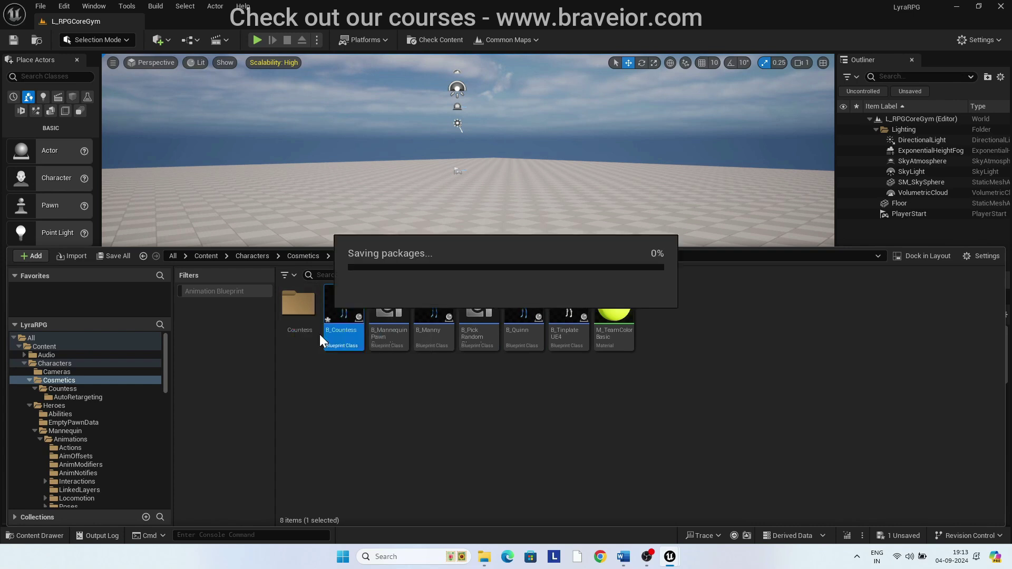
double_click(295, 319)
double_click(344, 303)
Set the MeshComponent's Skeletal Mesh Asset to SM_Countess.
click(68, 105)
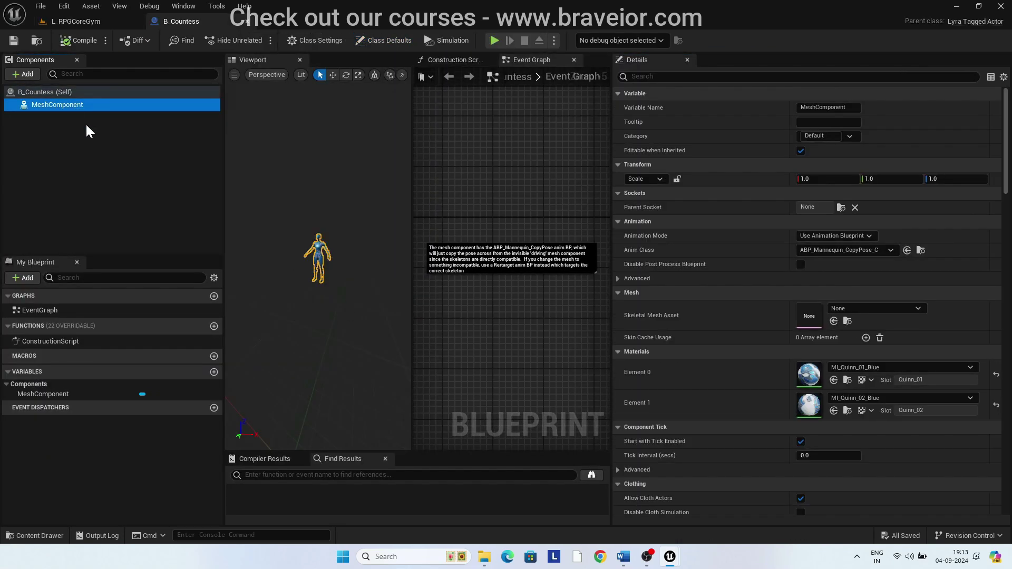
click(857, 311)
scroll(912, 456, down, 2)
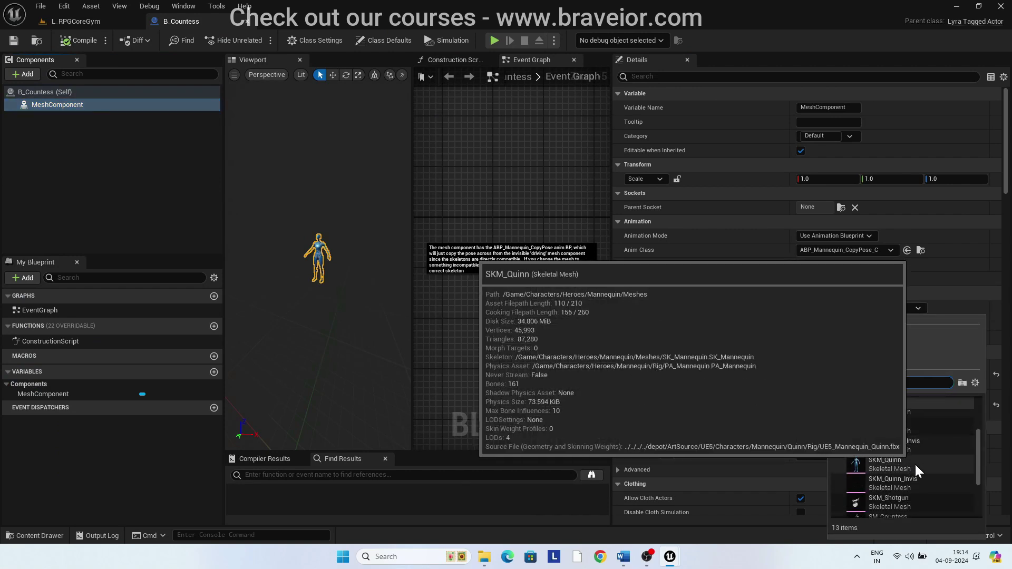
scroll(917, 470, down, 3)
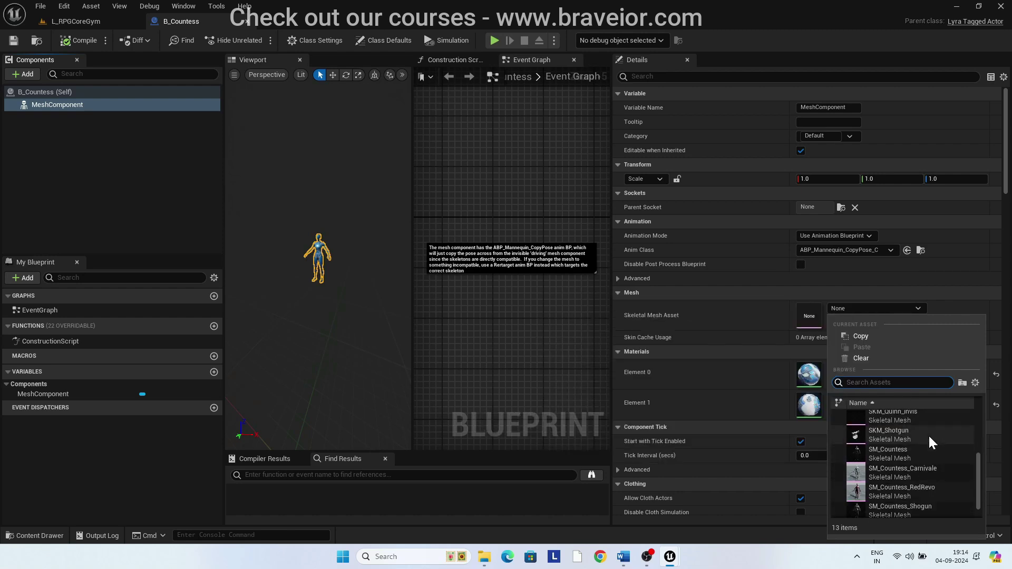
click(902, 453)
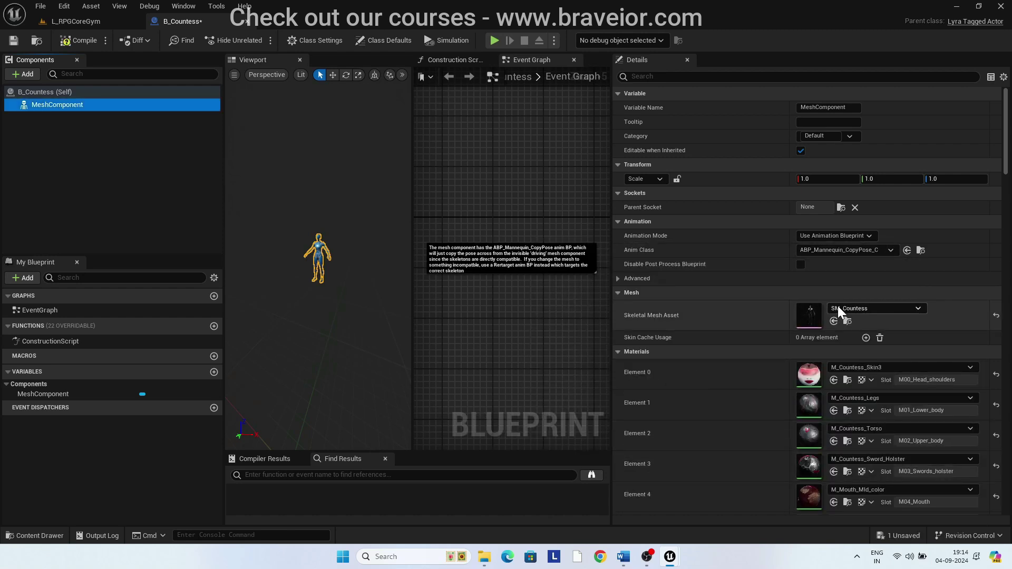
Set the MeshComponent's Anim Class to ABP_Mannequin5_Retarget_Female_Countess, and compile, save and close B_Countess.
click(861, 250)
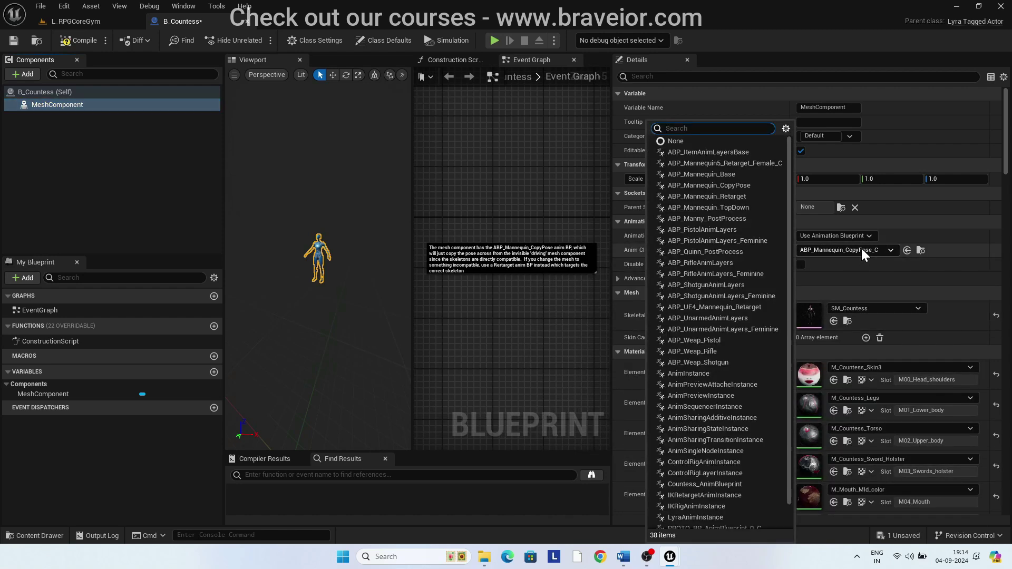
click(748, 161)
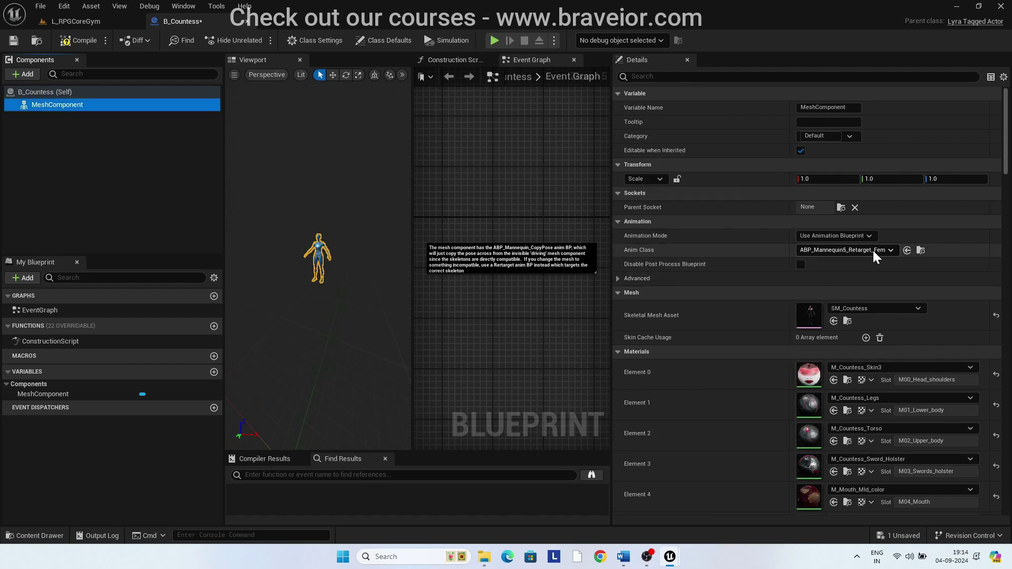
click(82, 47)
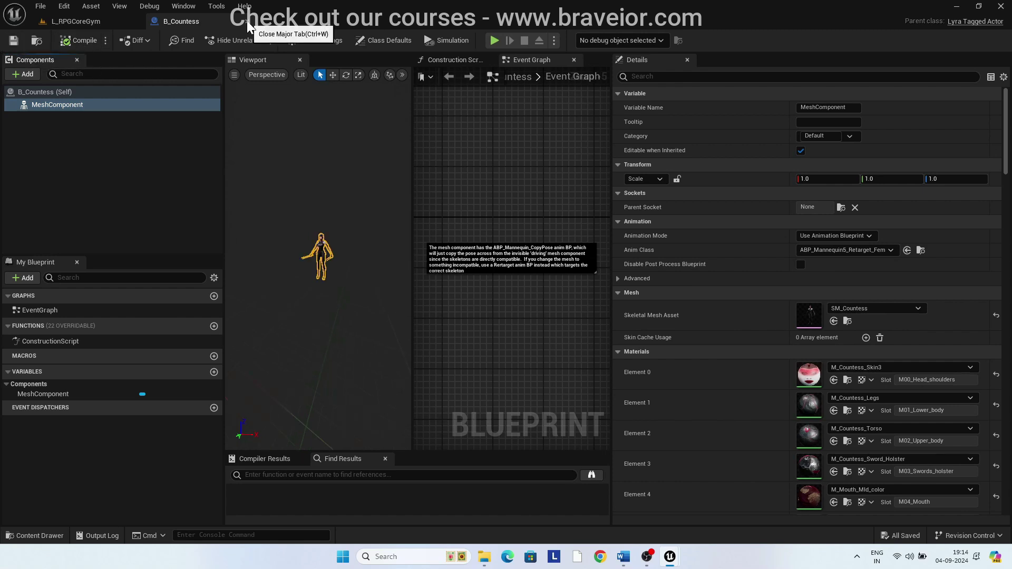
click(246, 21)
Open B_PickRandomCharacter from Characters/Cosmetics and set the Add Character Part node's New Part Part Class to B_Countess.
click(42, 535)
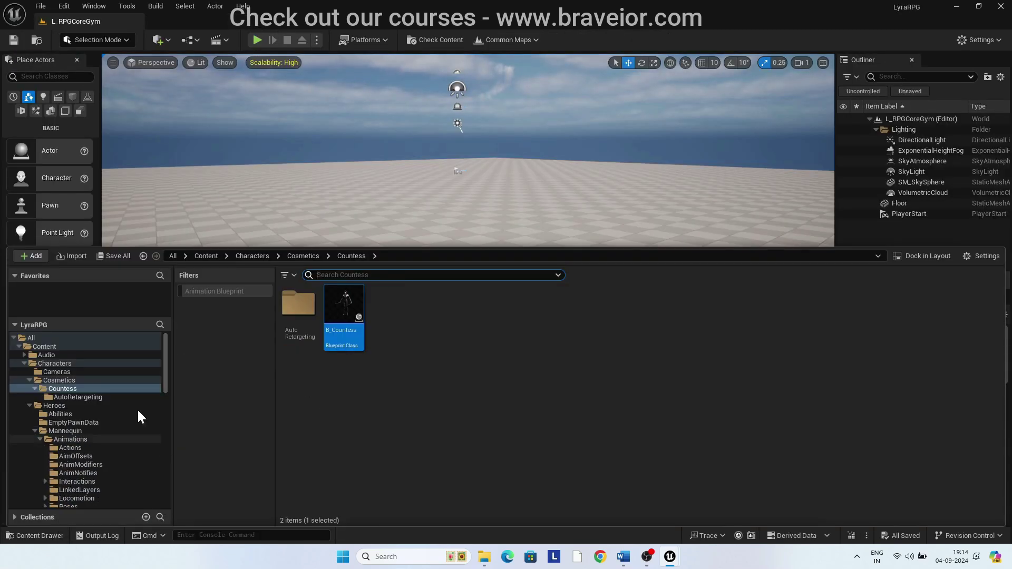
click(64, 381)
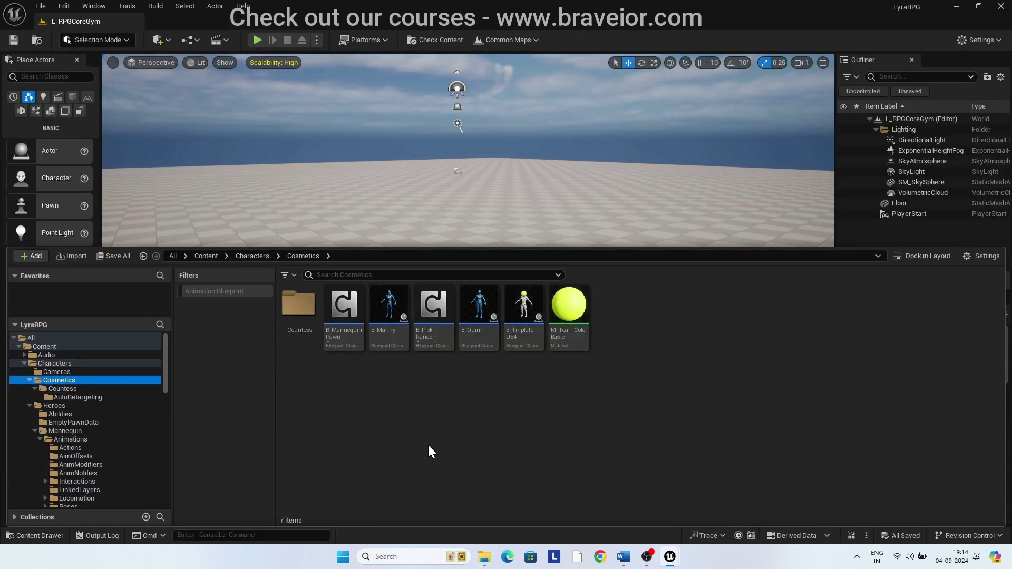
double_click(440, 307)
right_drag(562, 311, 357, 306)
click(498, 240)
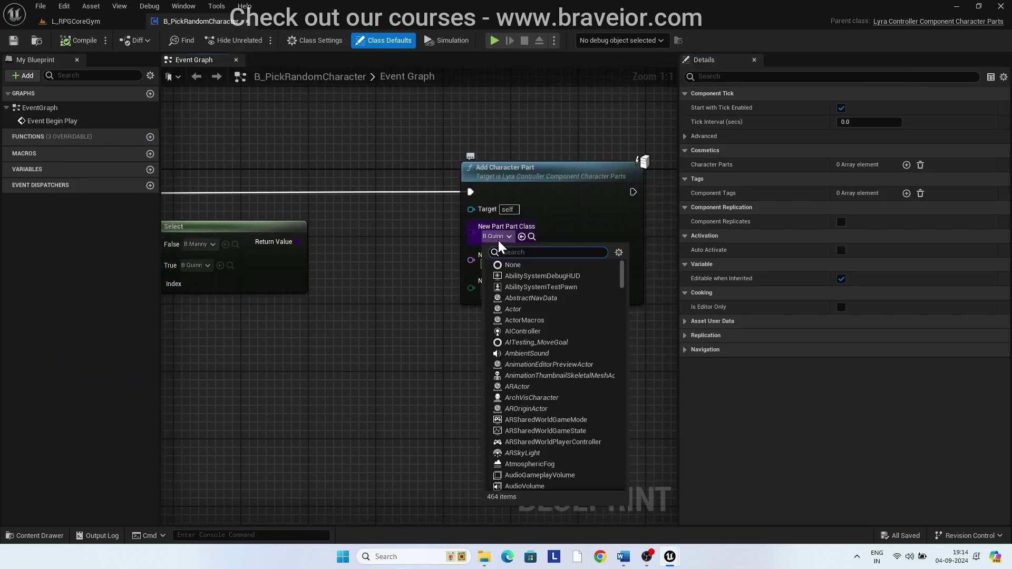
text(b_Counte)
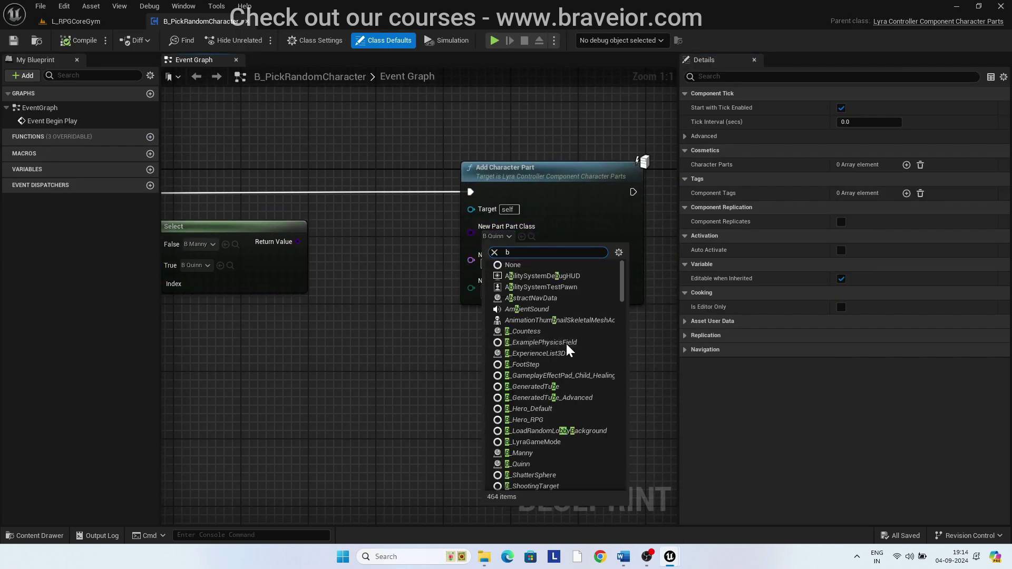